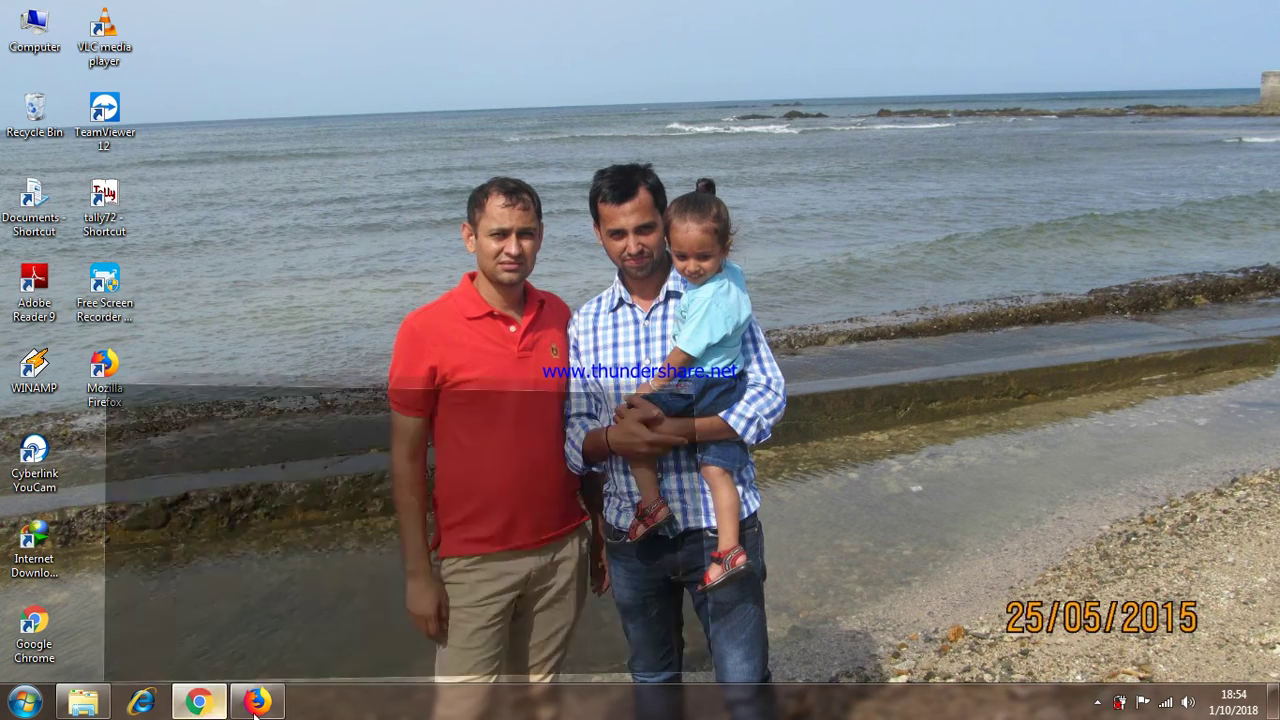
Step: Bring the Chrome window showing the YouTube video 'How to find out COT value in excel' to the front
left_click(198, 703)
left_click(203, 706)
left_click(203, 706)
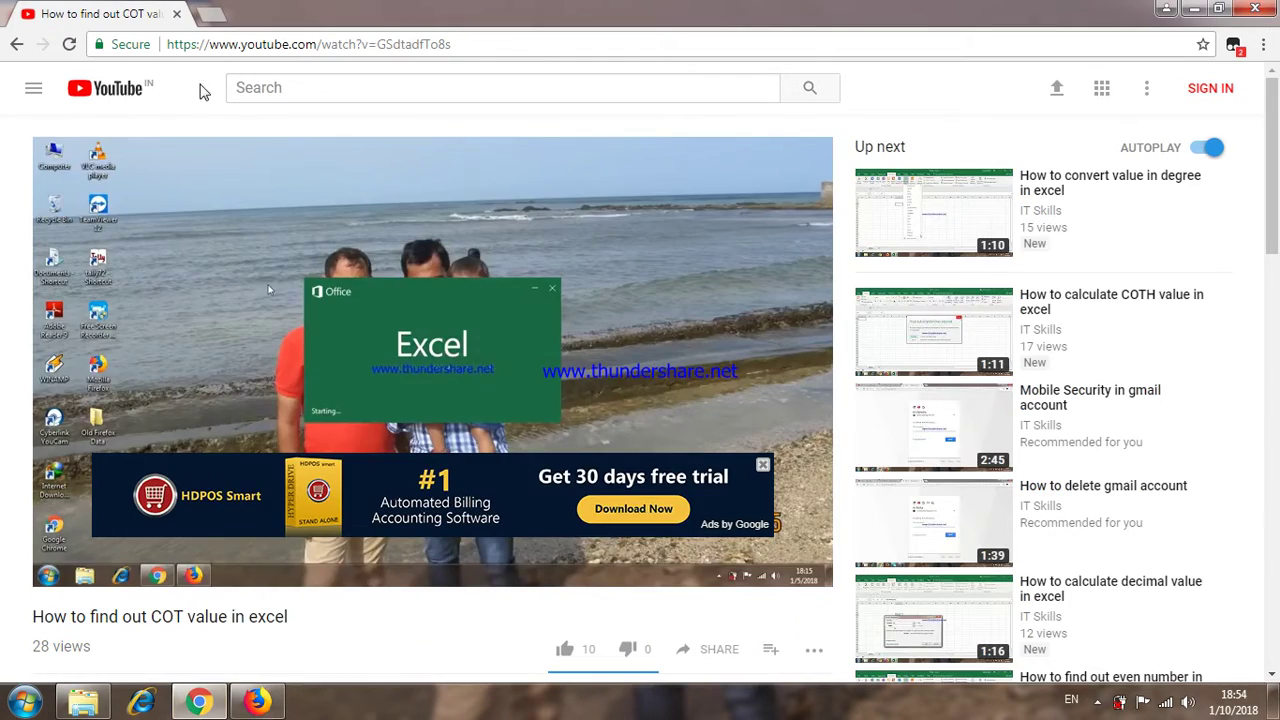
Step: Go to irctc.co.in in a new browser tab
left_click(228, 14)
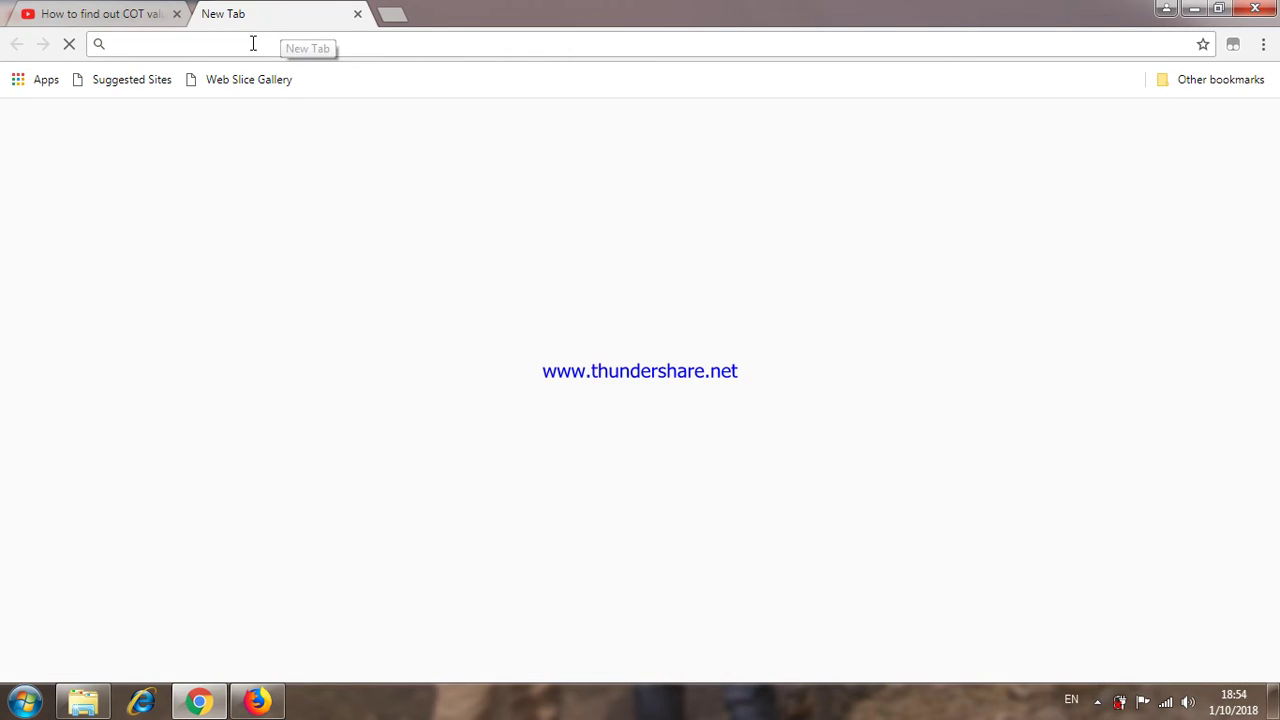
type("i")
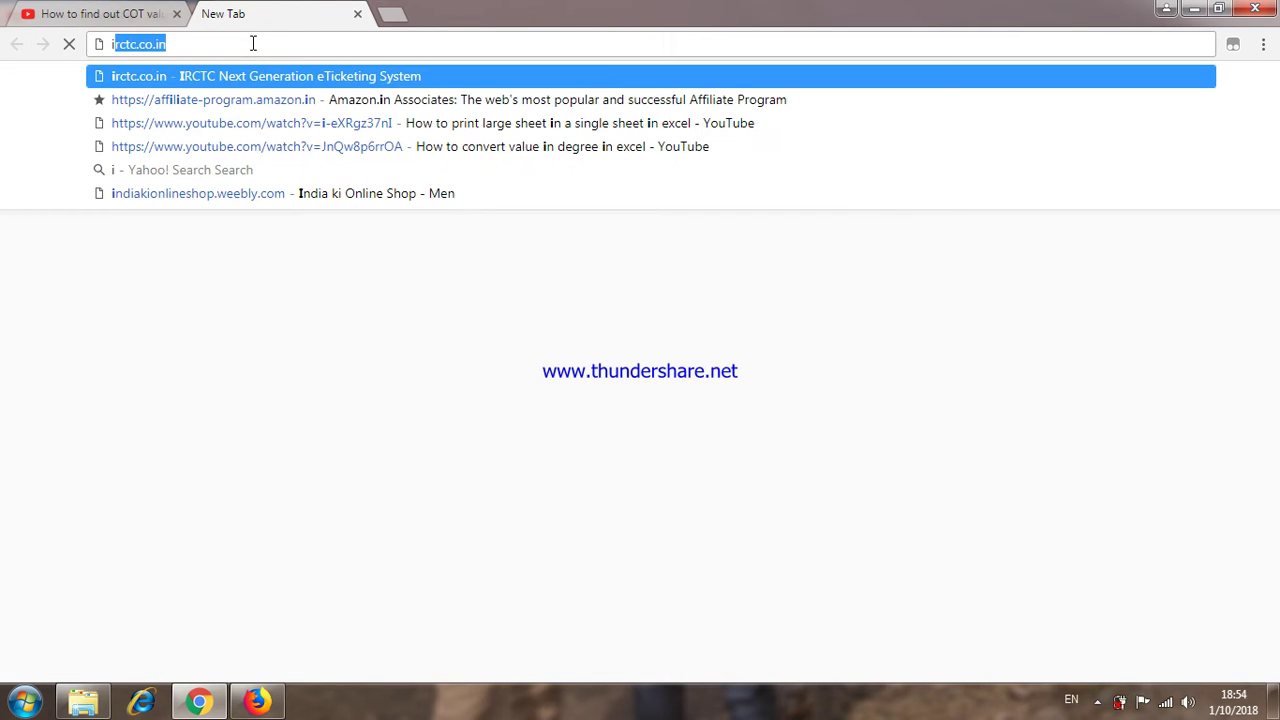
type("rct")
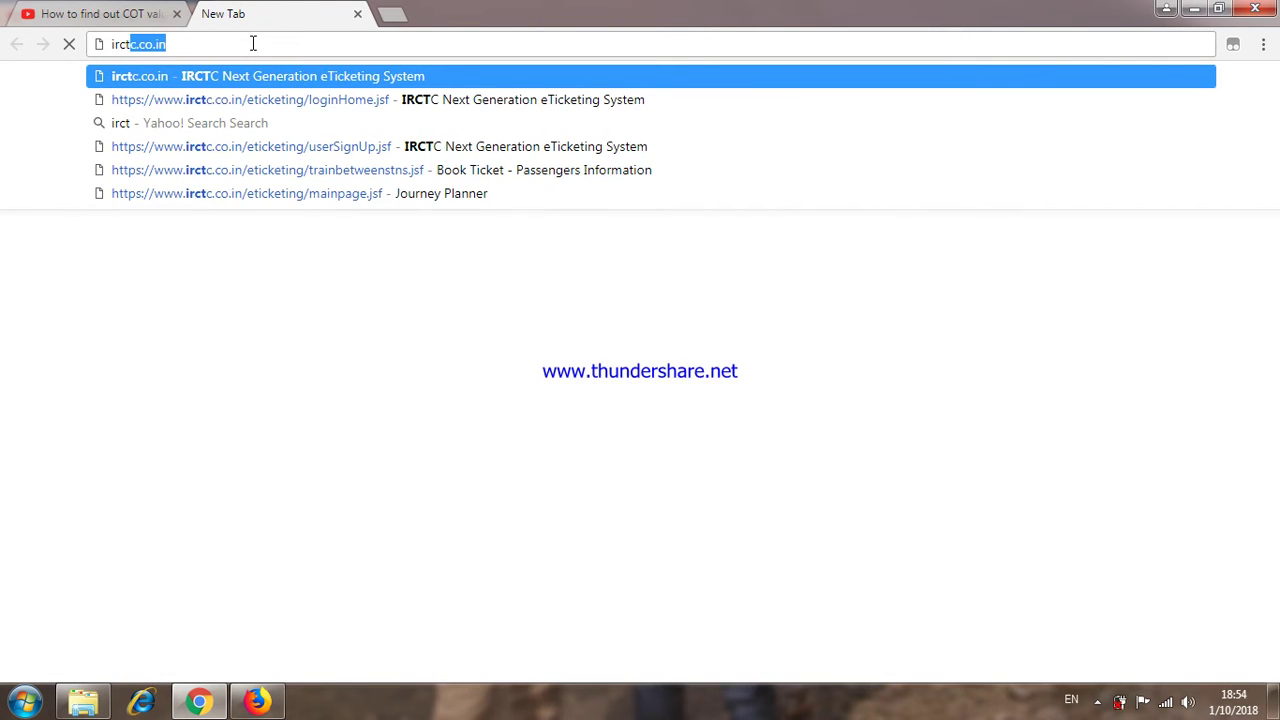
type("c.co.in")
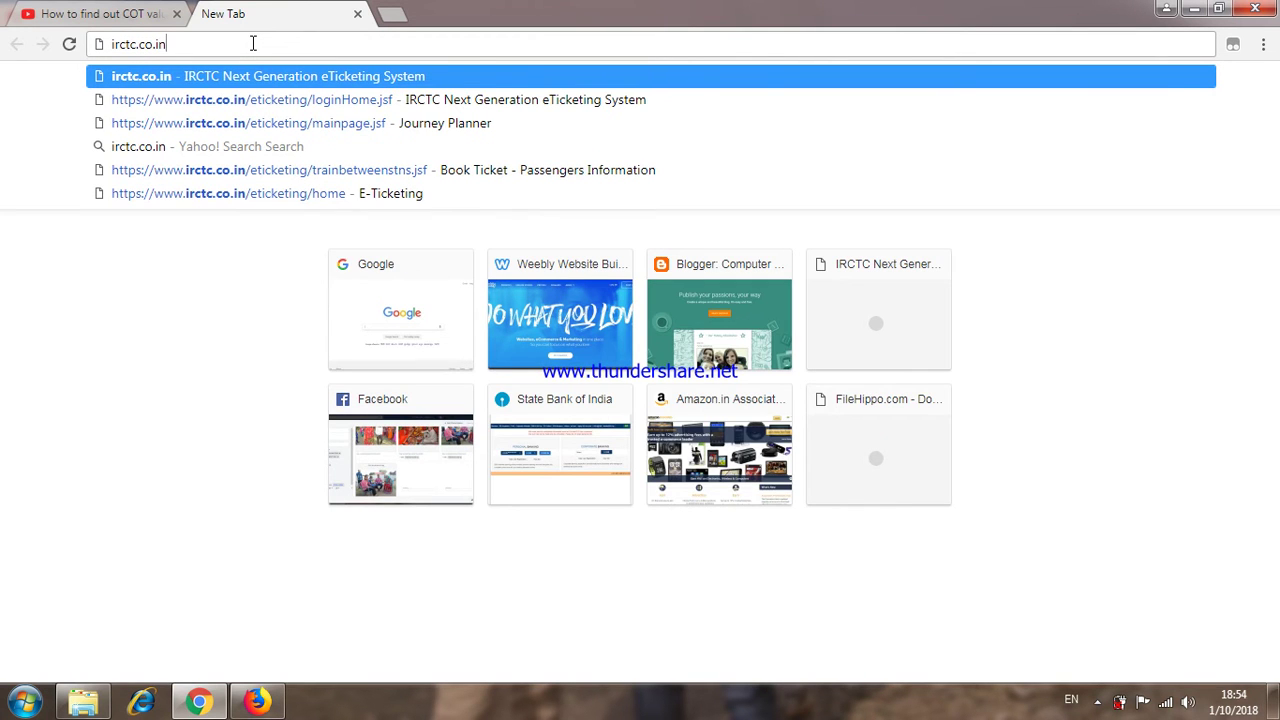
key("Return")
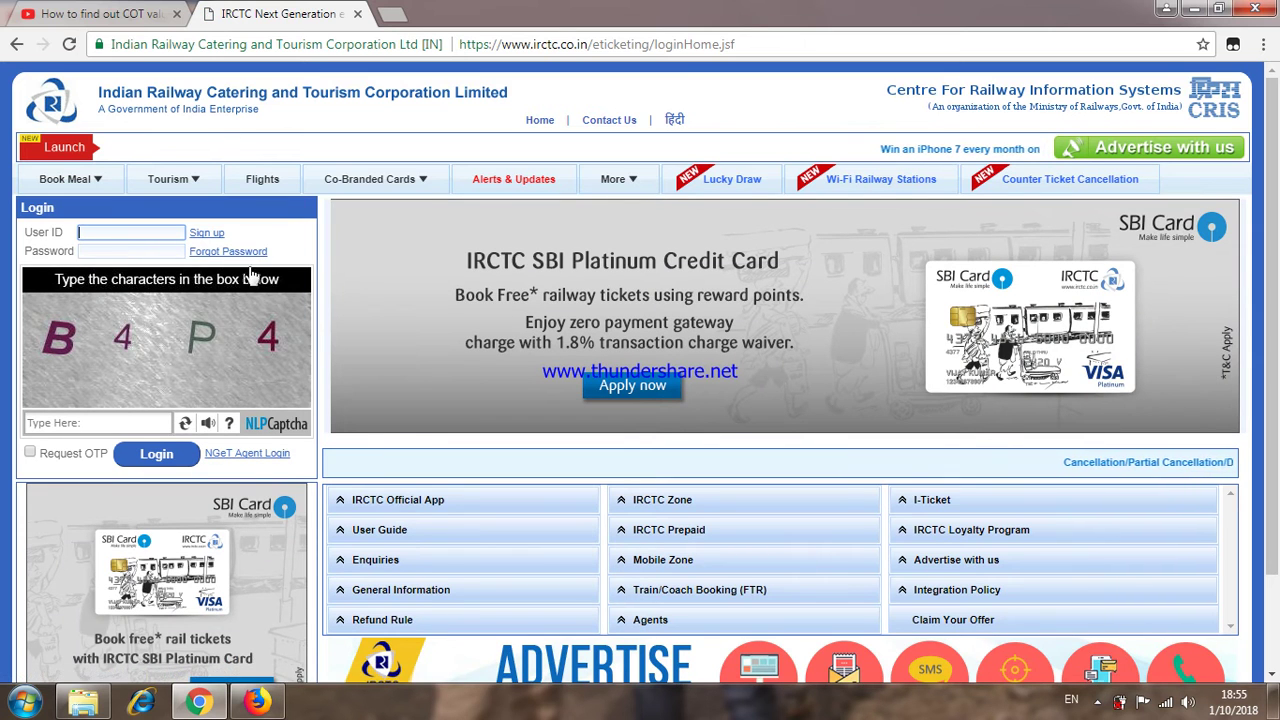
Step: Open the IRCTC Individual Registration form from the Login box's Sign up link
left_click(211, 234)
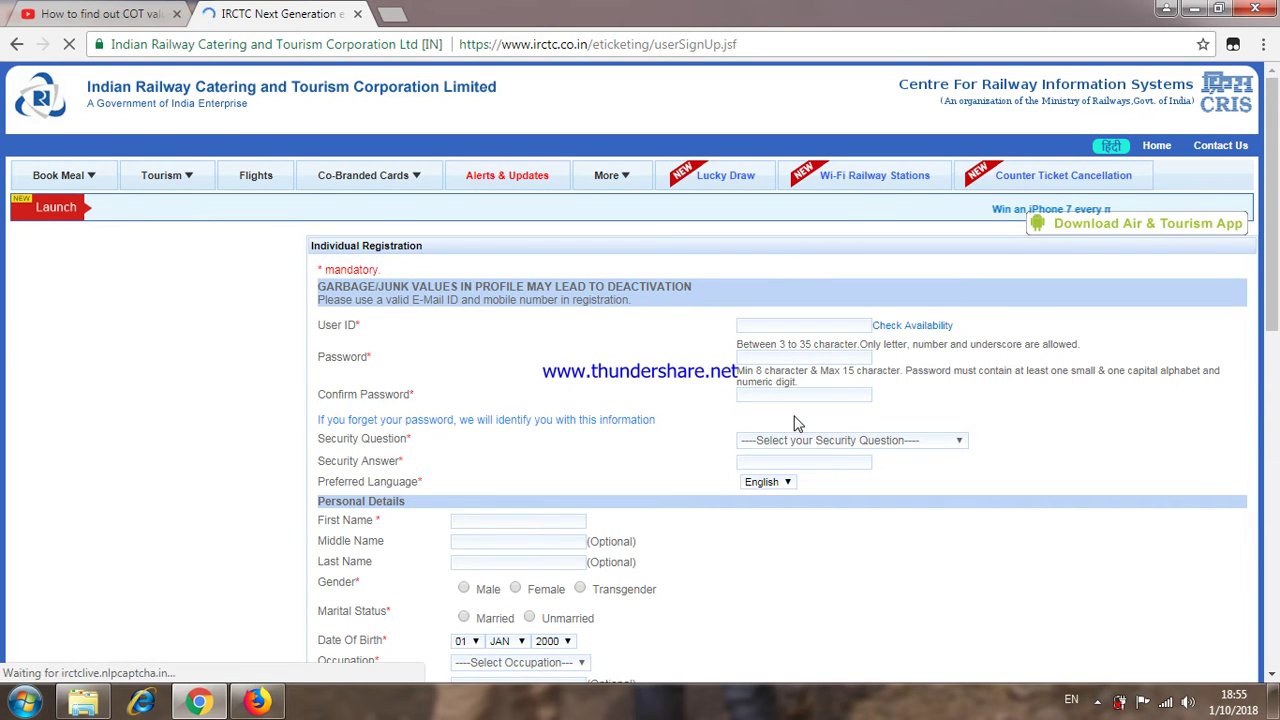
scroll(794, 423, "down", 5)
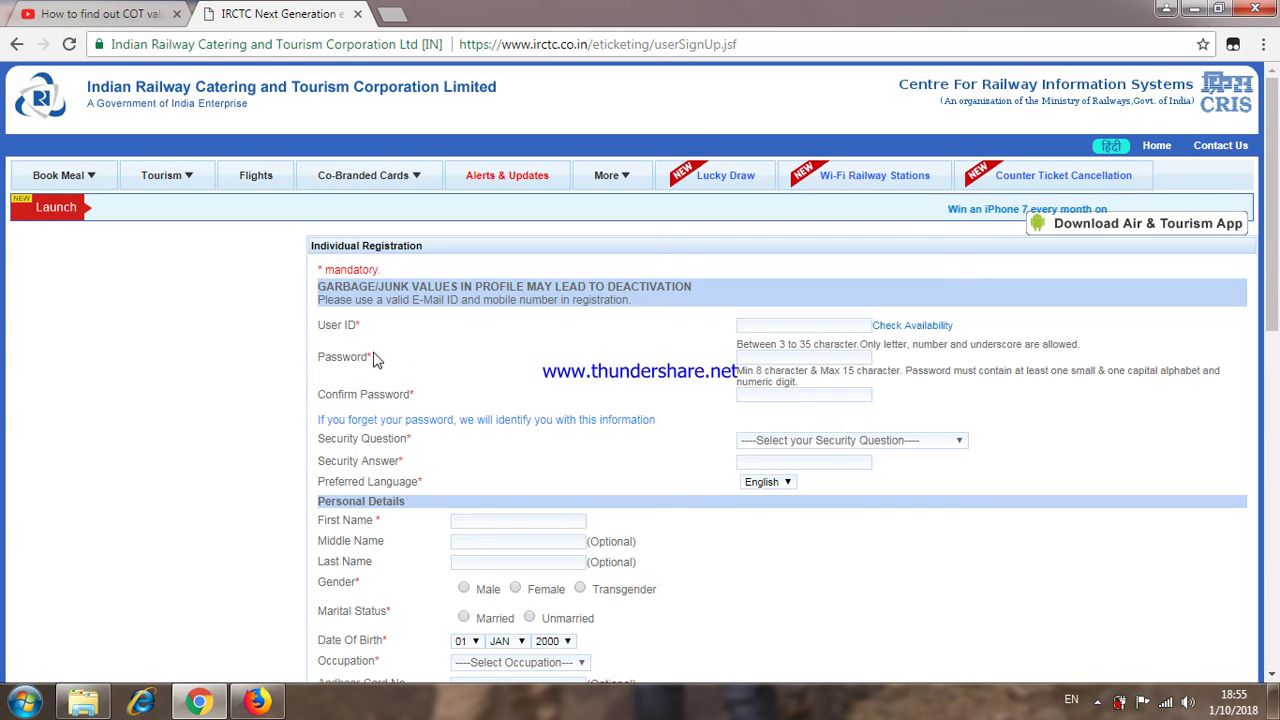
Step: Enter a new User ID and confirm that it is available
left_click(763, 327)
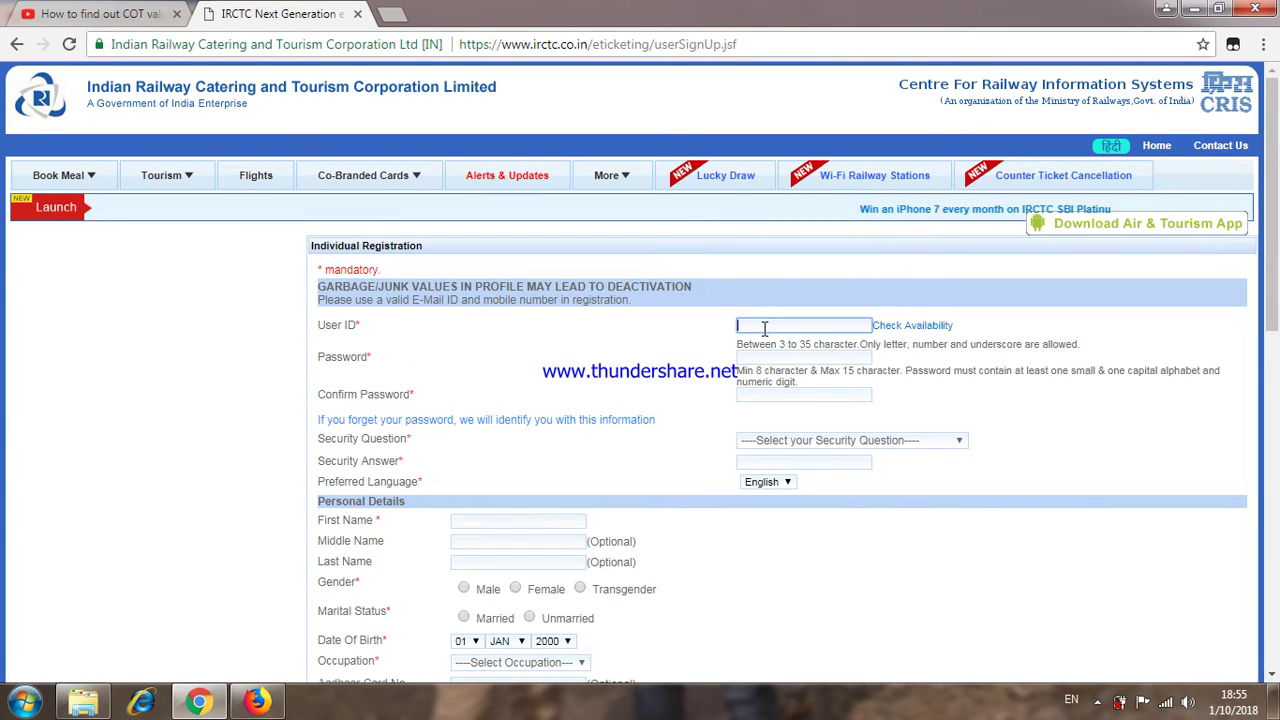
type("amit")
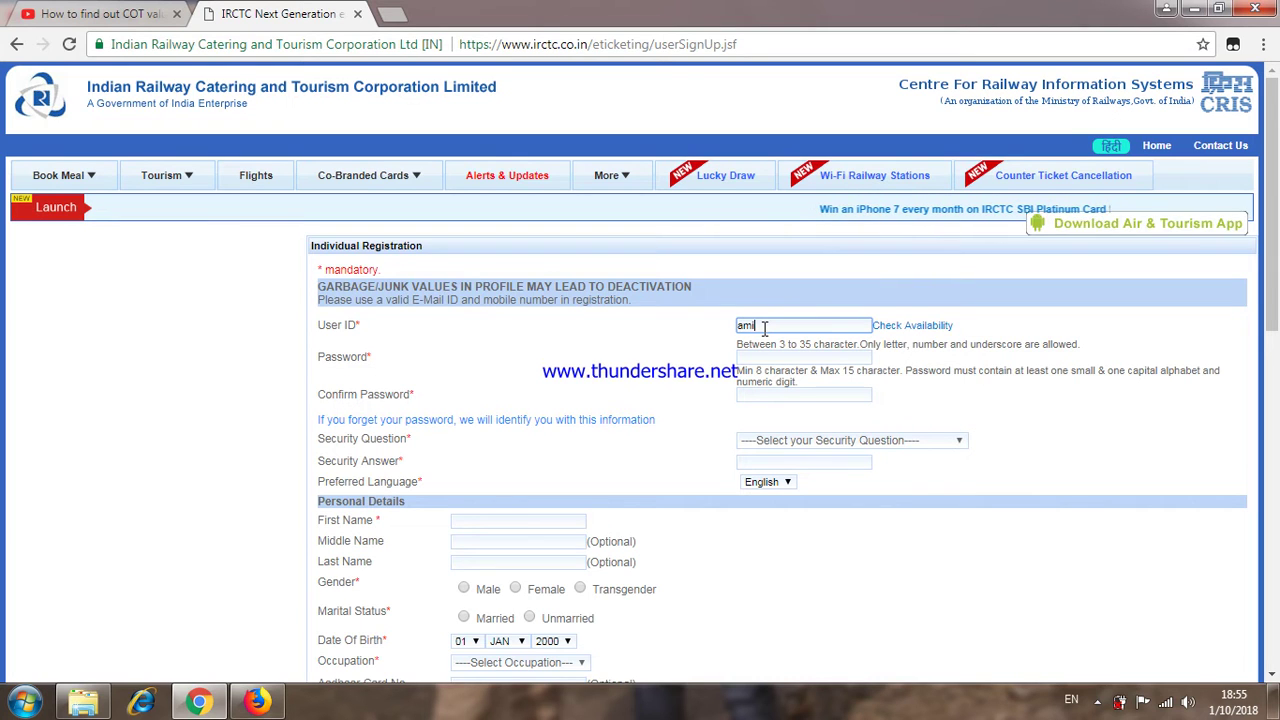
type("bs17")
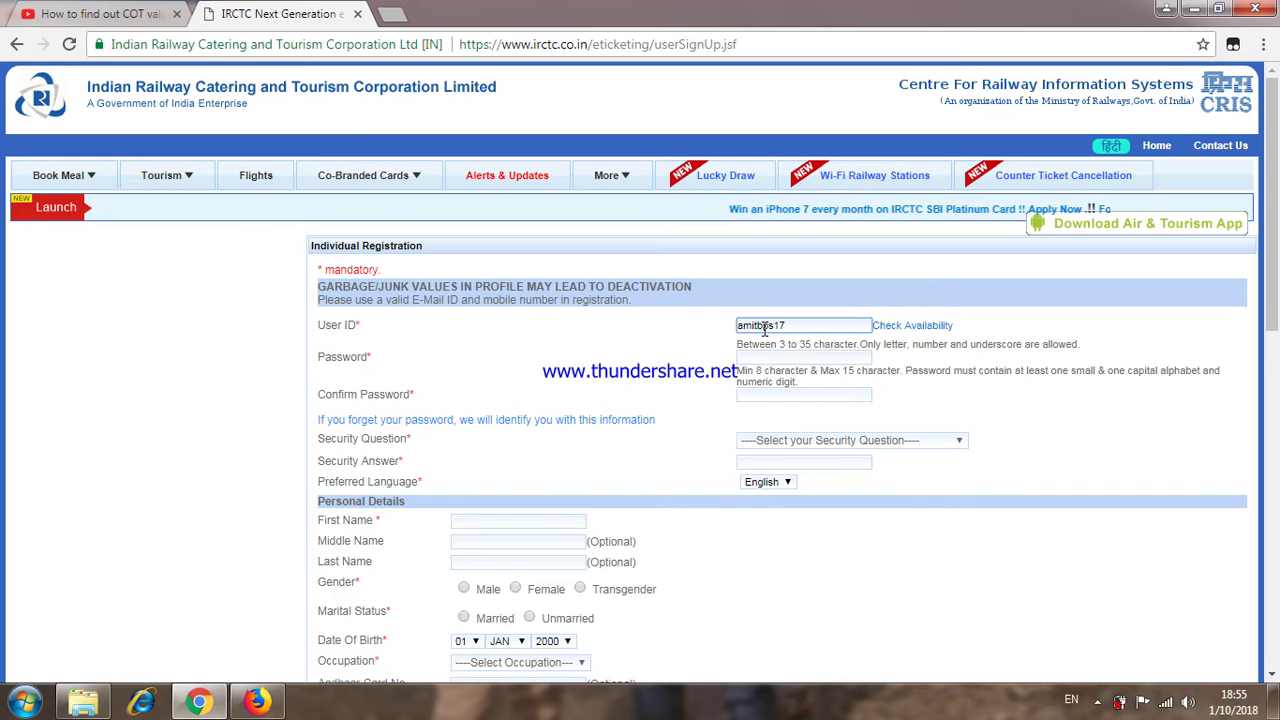
left_click(912, 330)
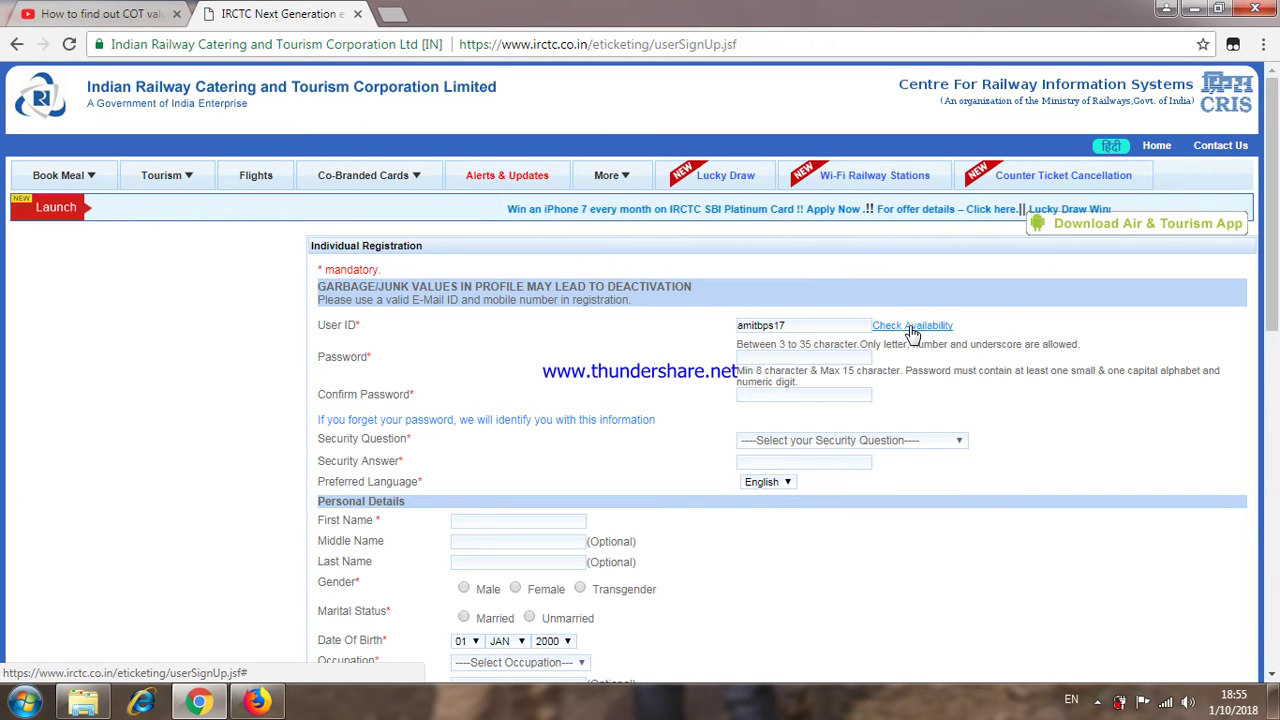
left_click(912, 326)
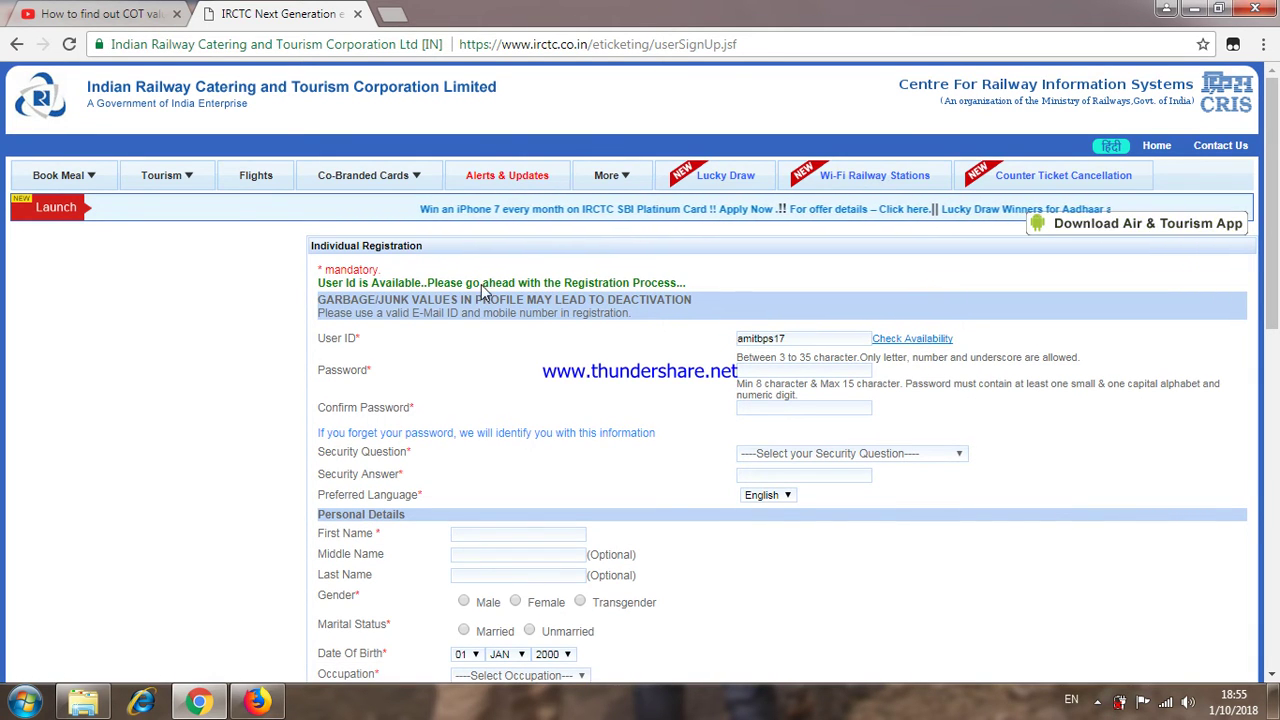
Step: Fill in the account password in both Password and Confirm Password
left_click(750, 369)
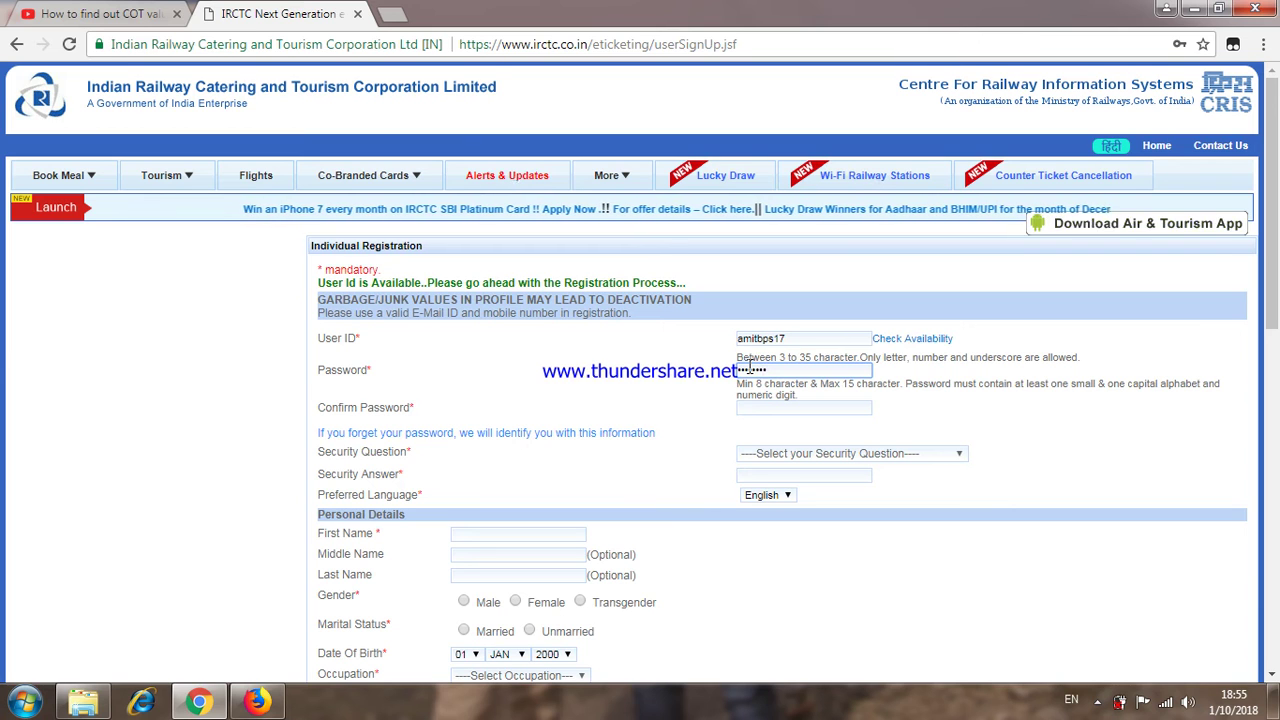
left_click(753, 408)
type("•")
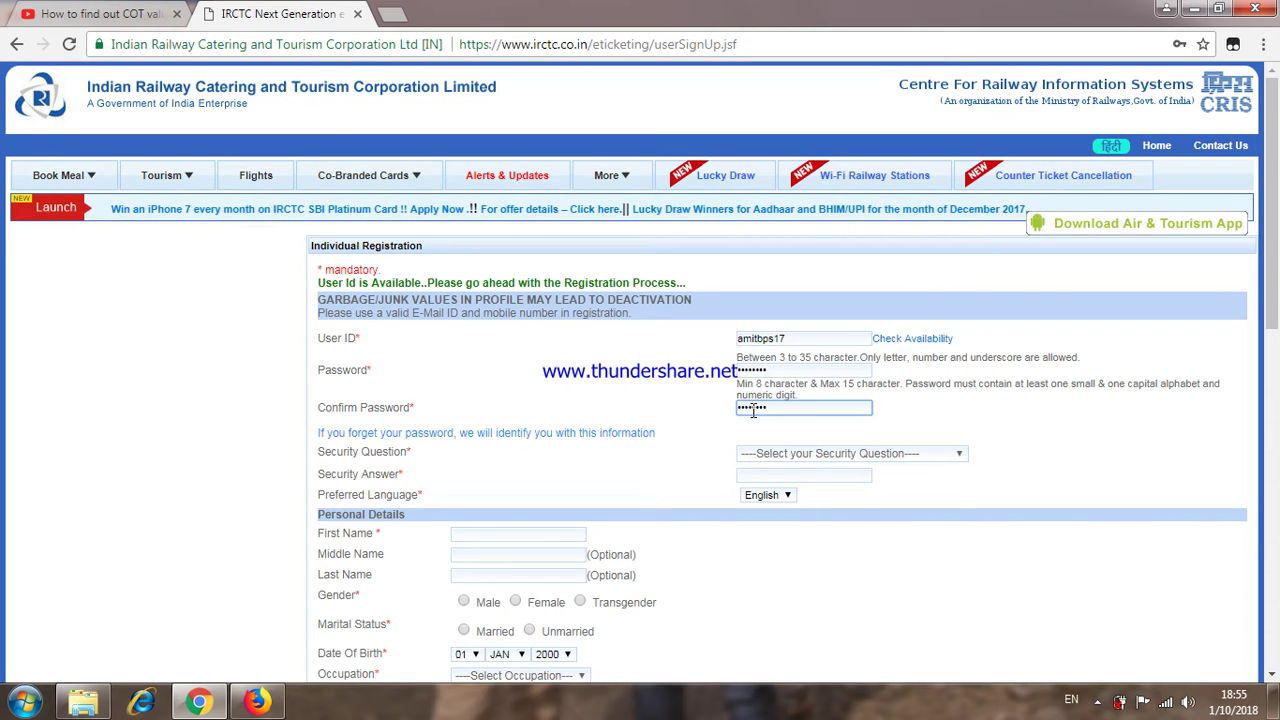
Step: Choose 'What is your pet name?' as the security question and enter its answer
left_click(803, 456)
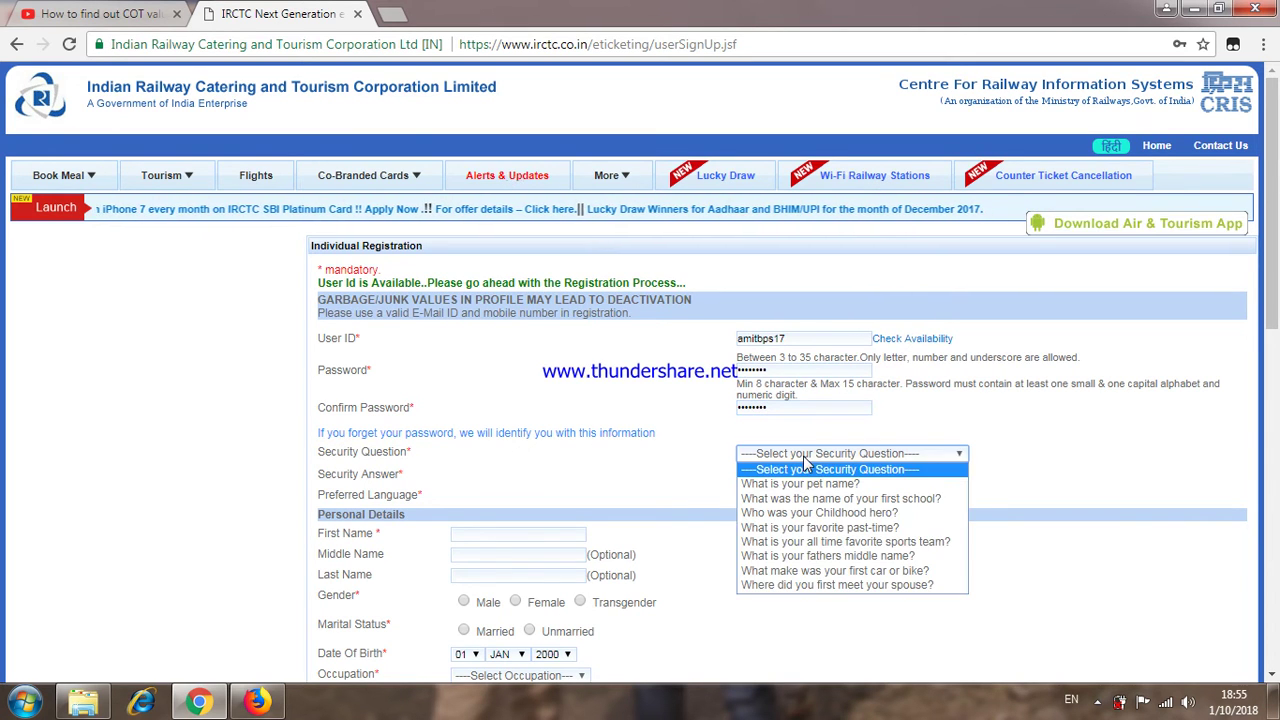
left_click(795, 479)
left_click(795, 474)
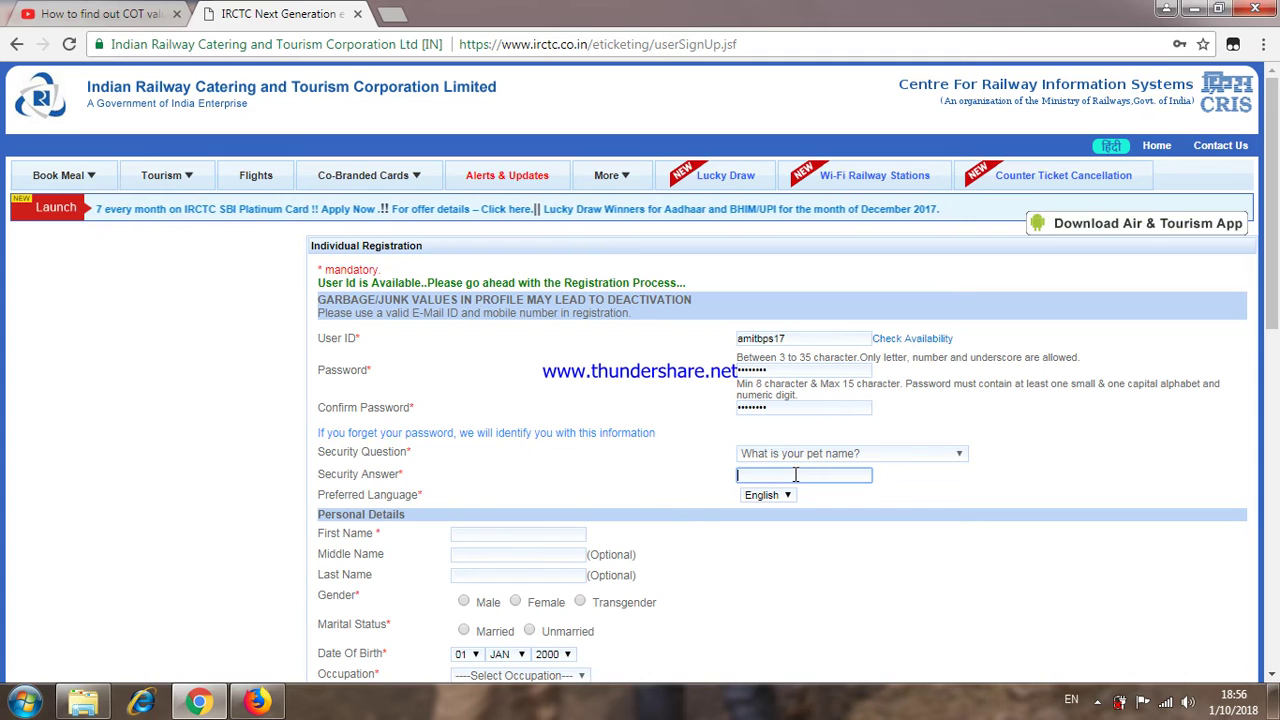
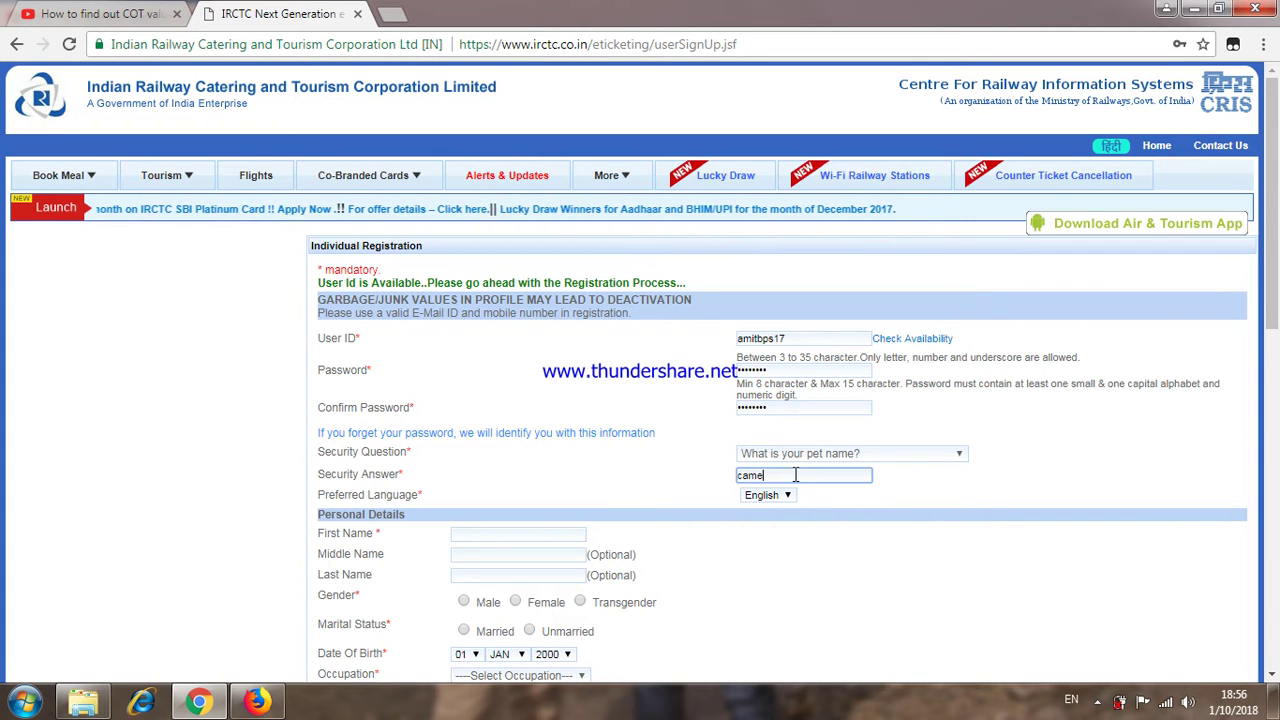
Step: Enter the user's first and last name, leaving the middle name blank
left_click(495, 535)
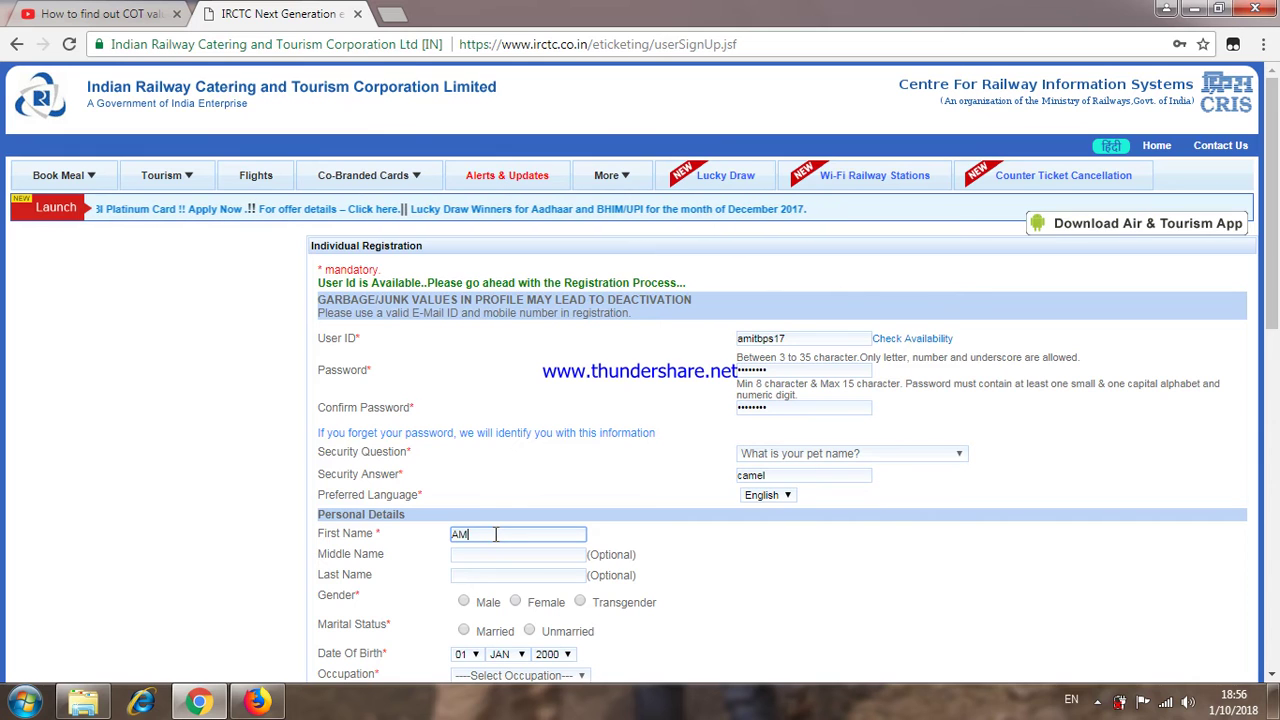
key("Tab")
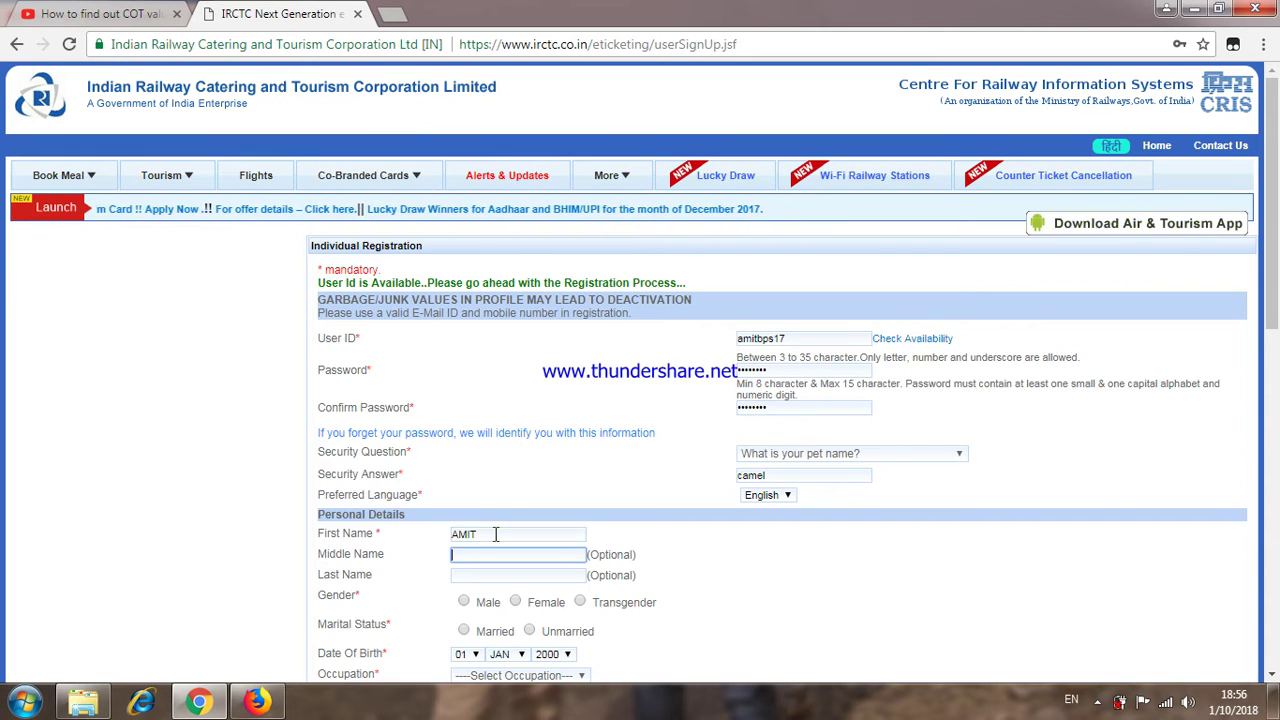
key("Tab")
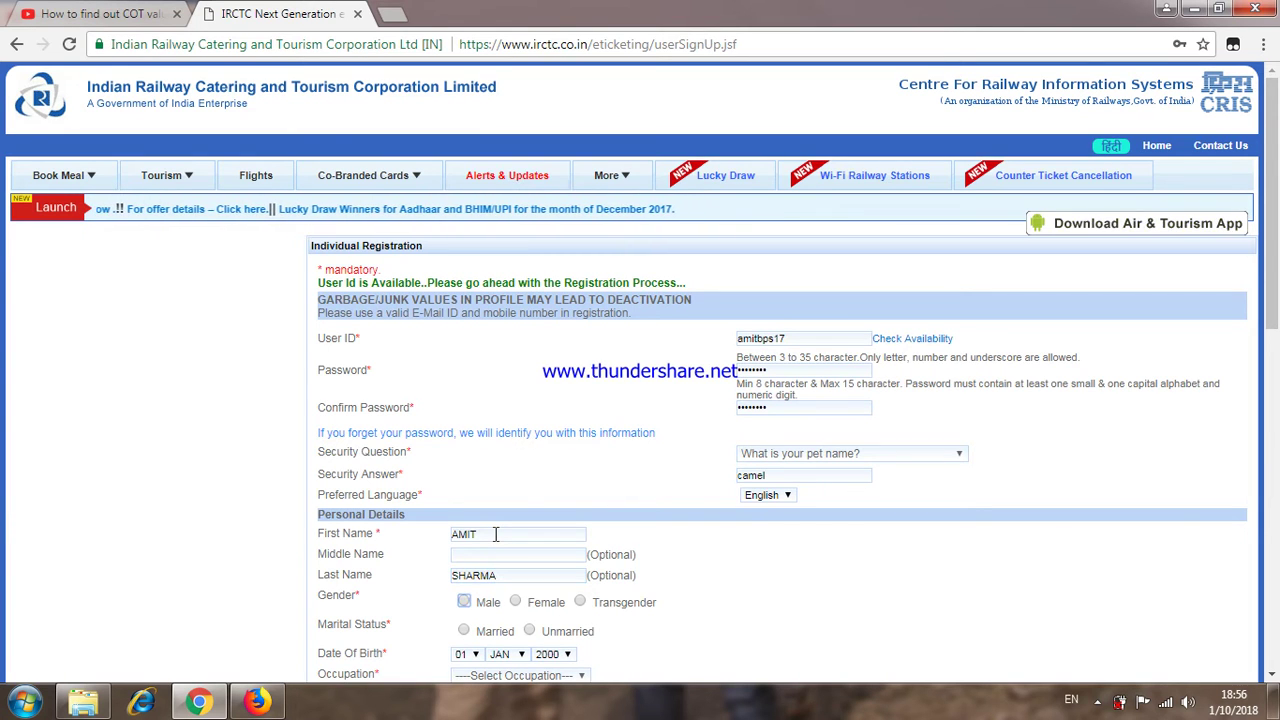
key("Tab")
Step: Mark the gender as Male and the marital status as Married
left_click(463, 601)
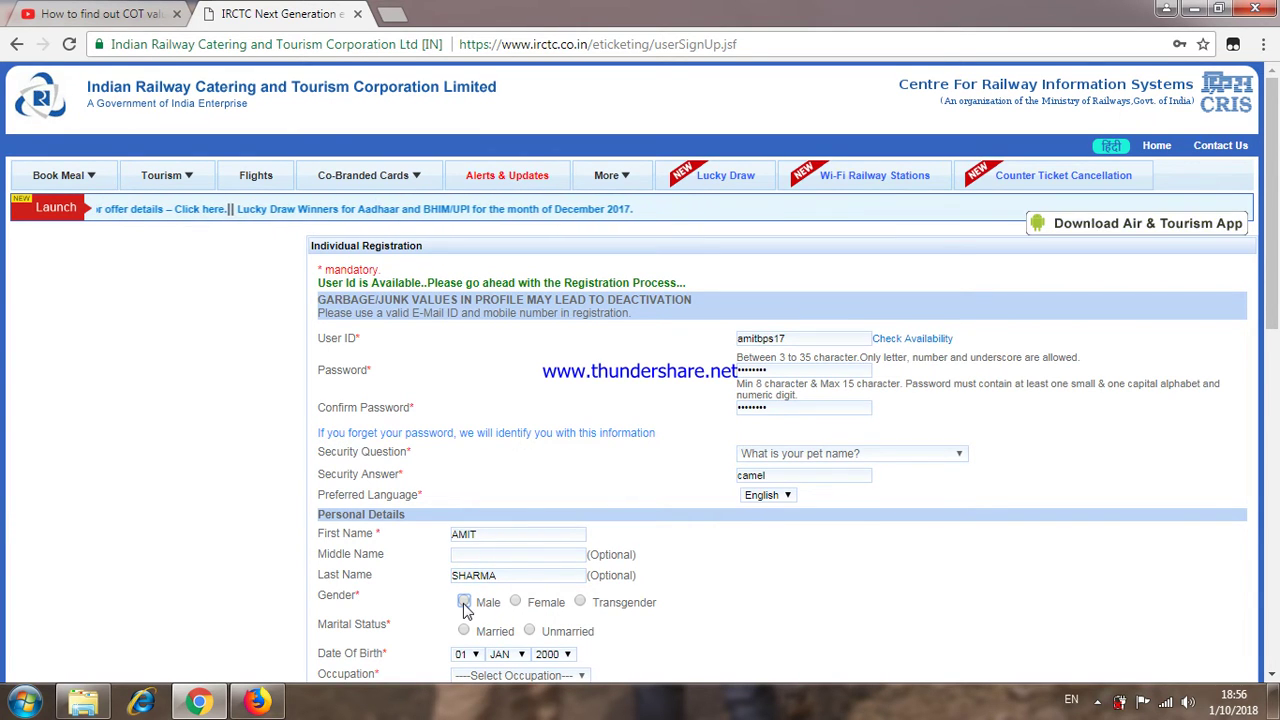
left_click(464, 630)
scroll(544, 625, "down", 1)
scroll(544, 625, "down", 1)
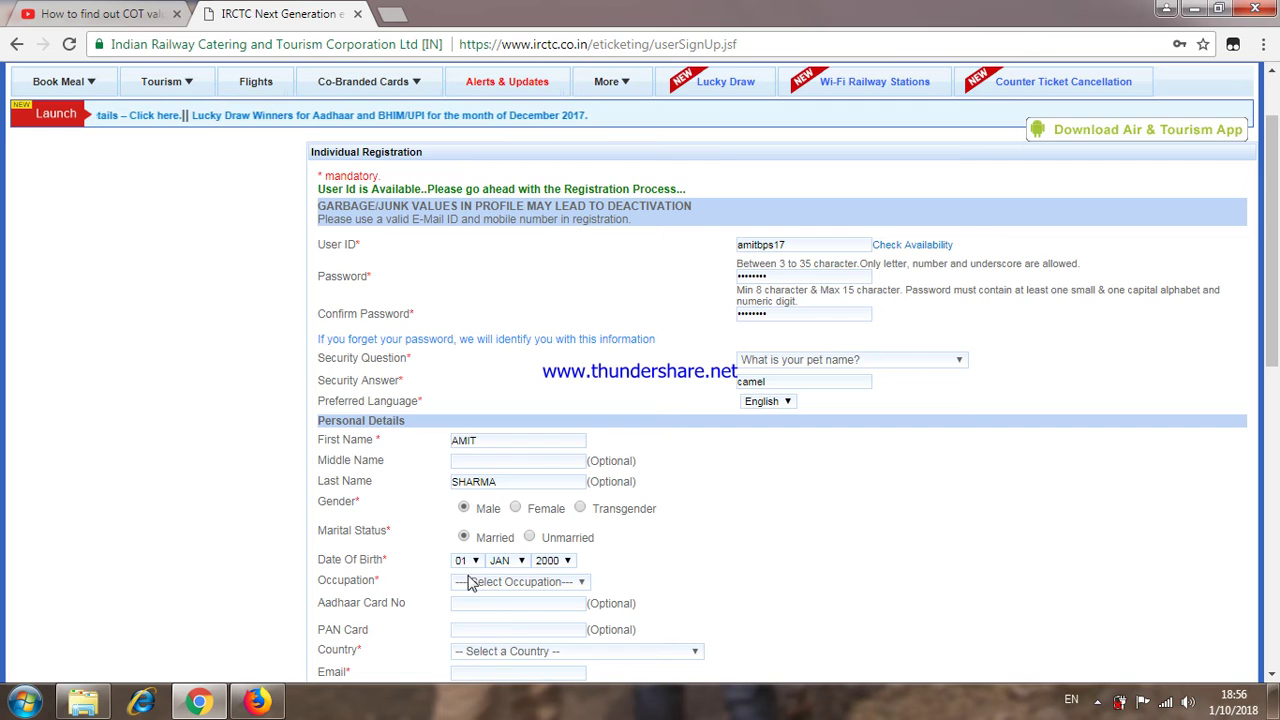
Step: Pick day 19, month OCT and year 1982 for date of birth, and Private as occupation
left_click(466, 560)
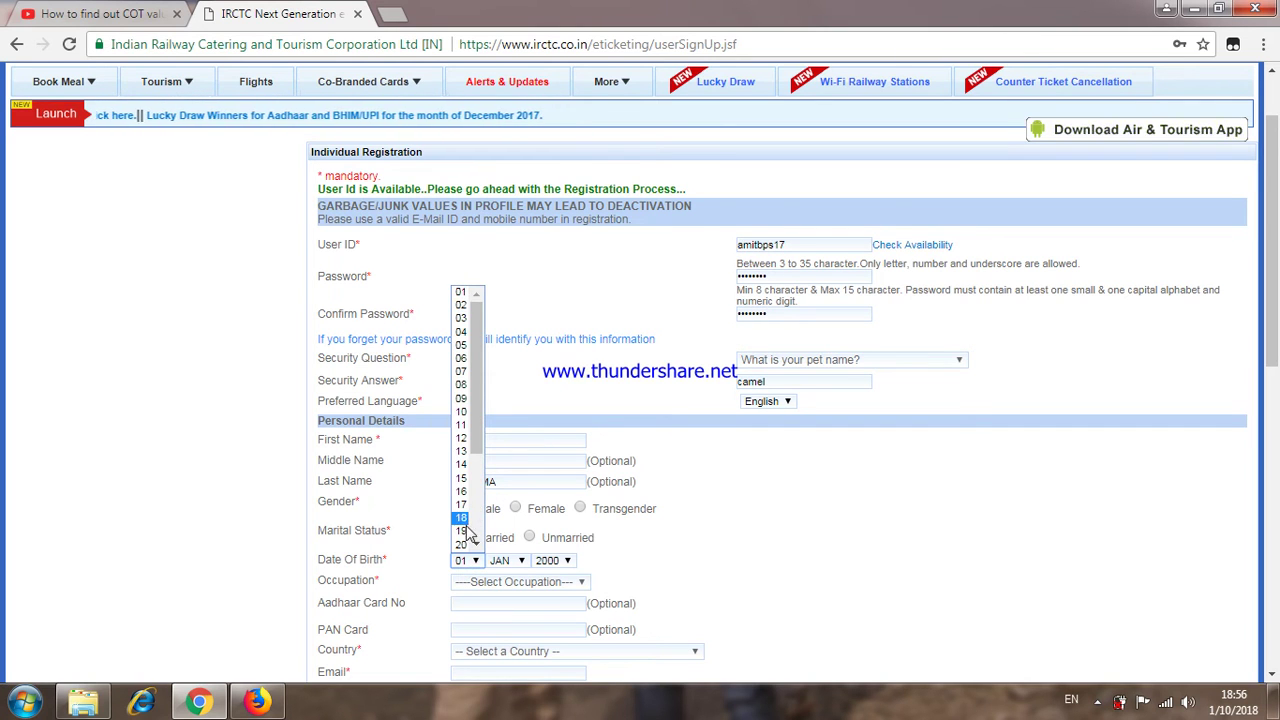
left_click(468, 530)
left_click(503, 566)
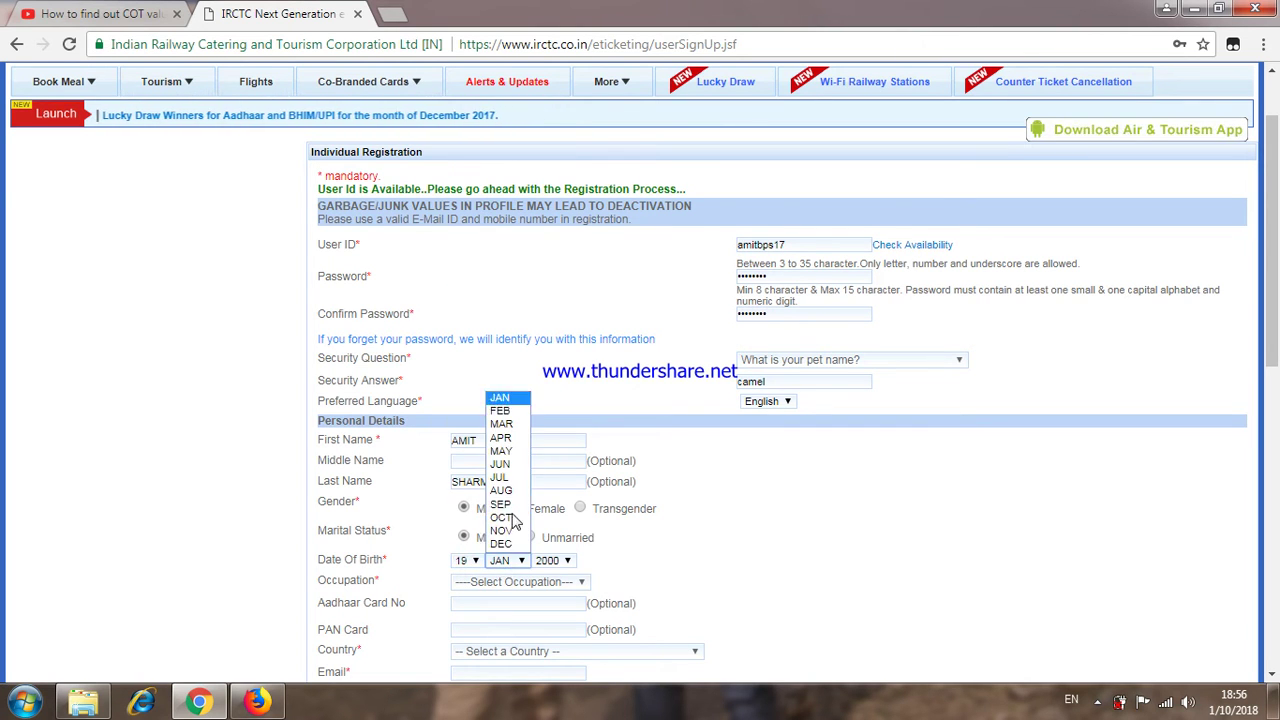
left_click(503, 518)
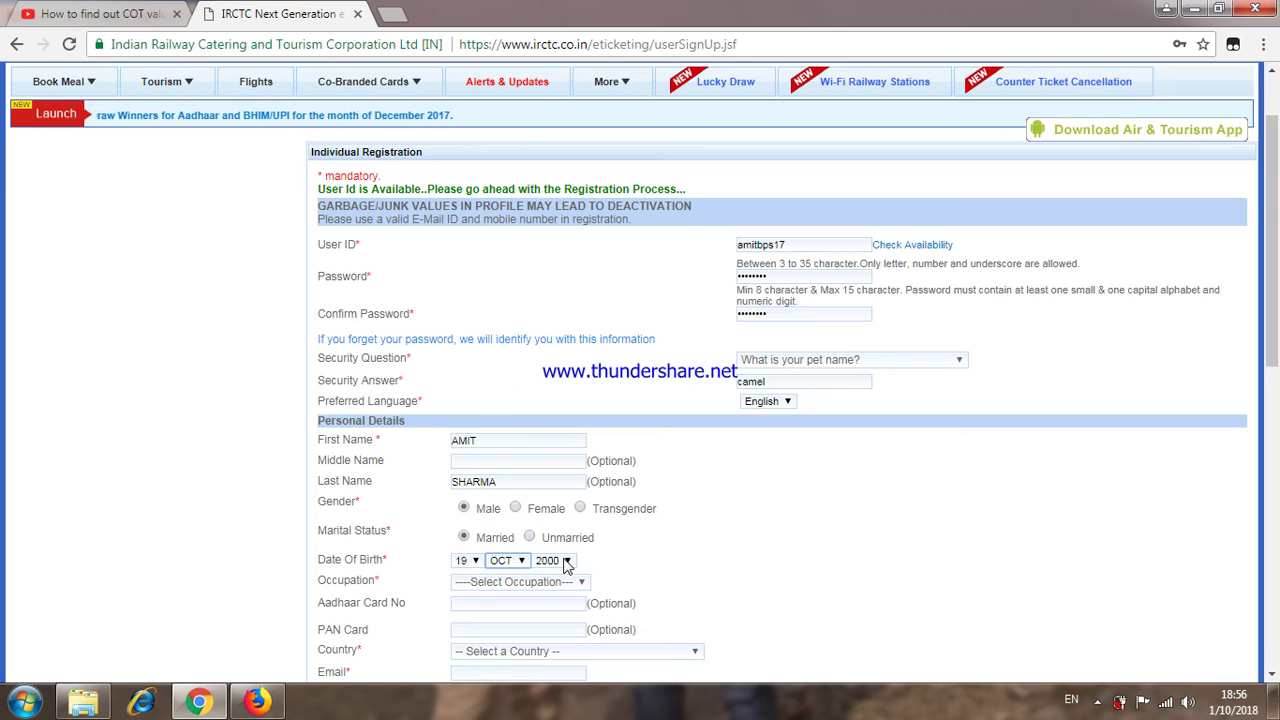
left_click(552, 560)
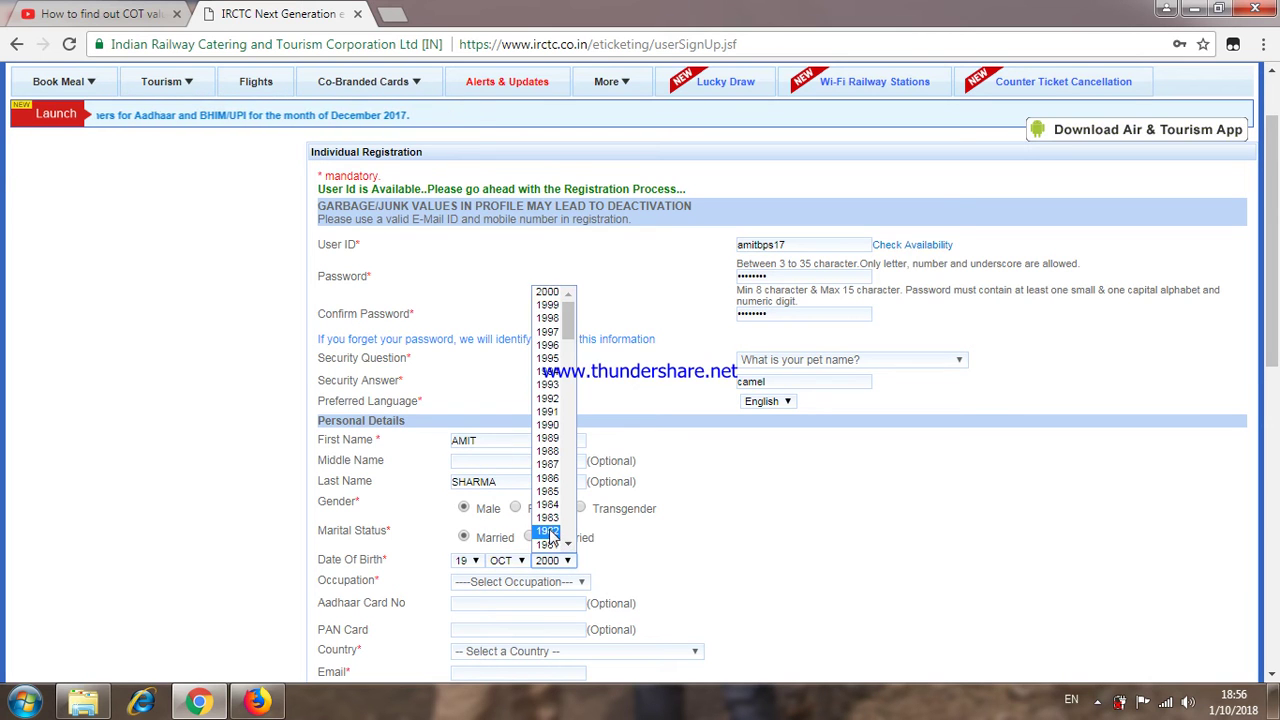
left_click(553, 531)
scroll(478, 530, "down", 1)
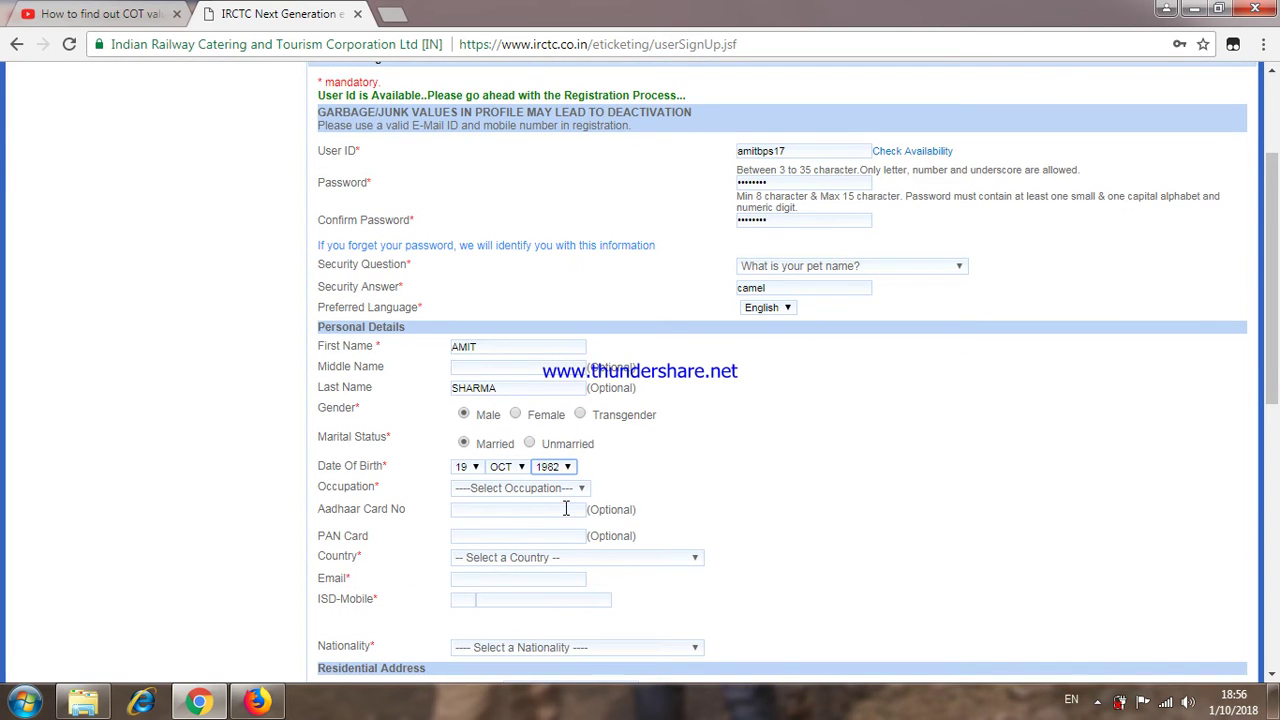
left_click(515, 489)
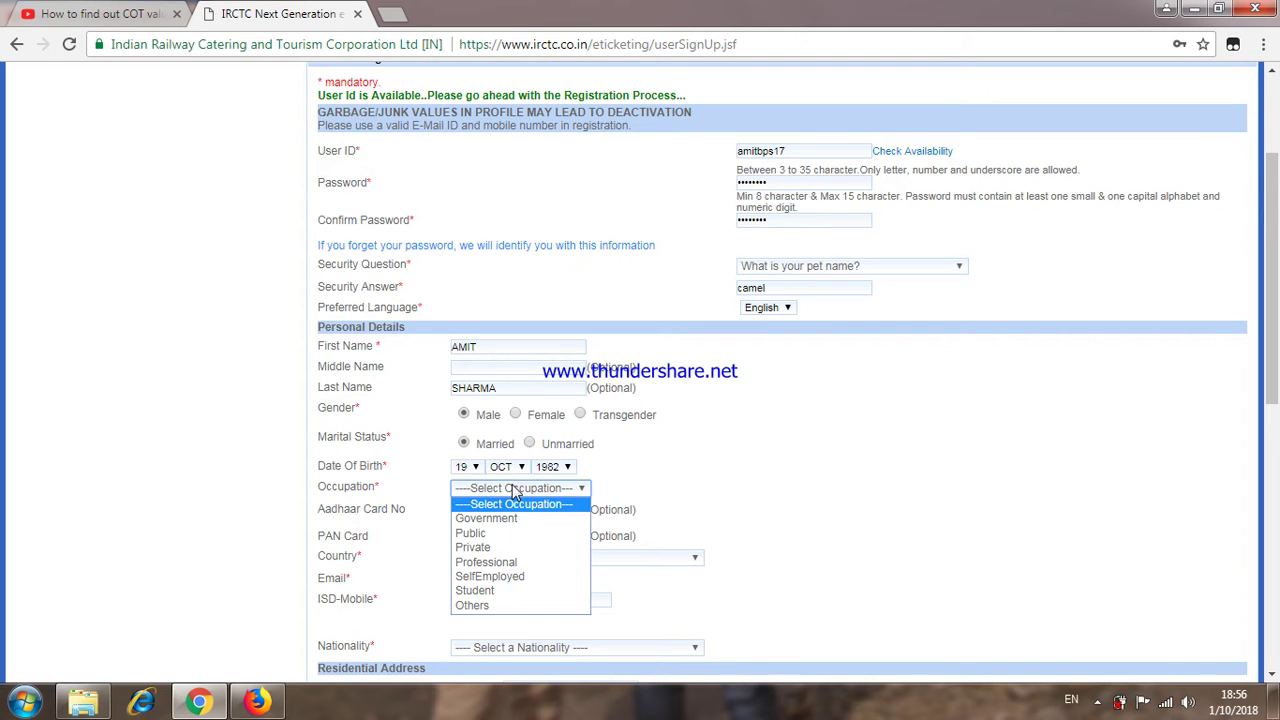
left_click(505, 547)
Step: Select India as the country
scroll(490, 533, "down", 1)
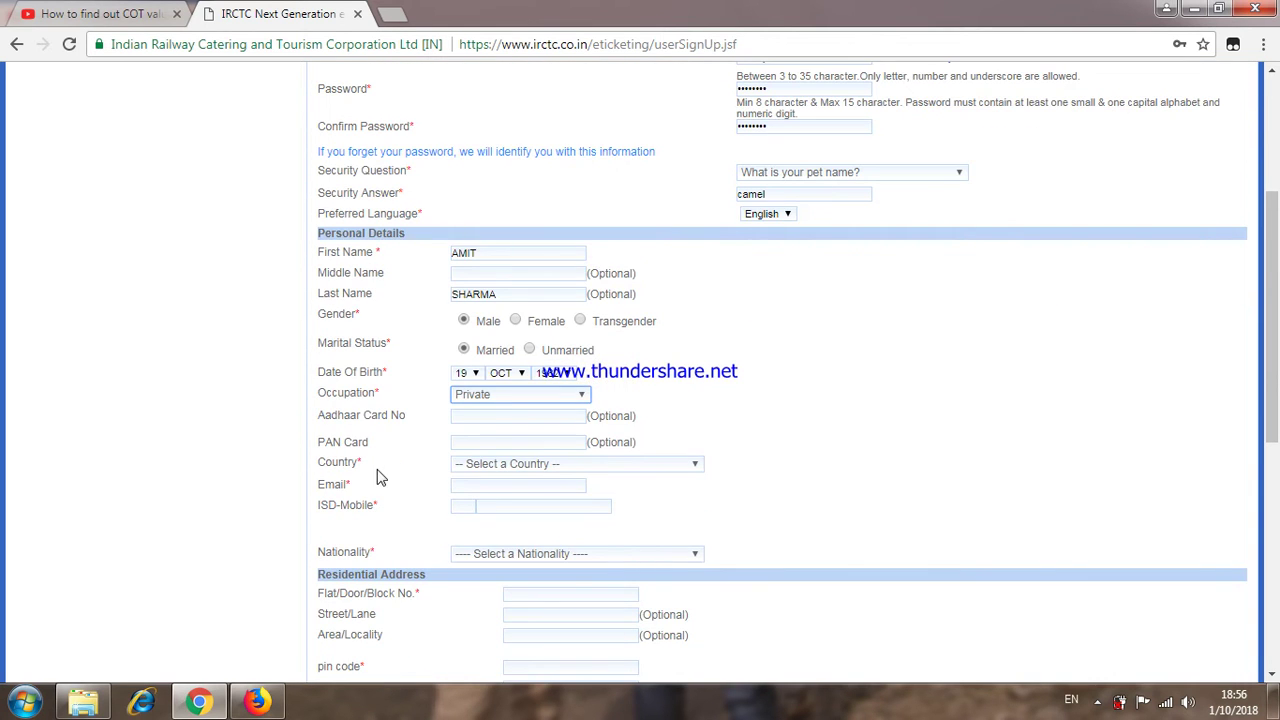
left_click(533, 465)
key("i")
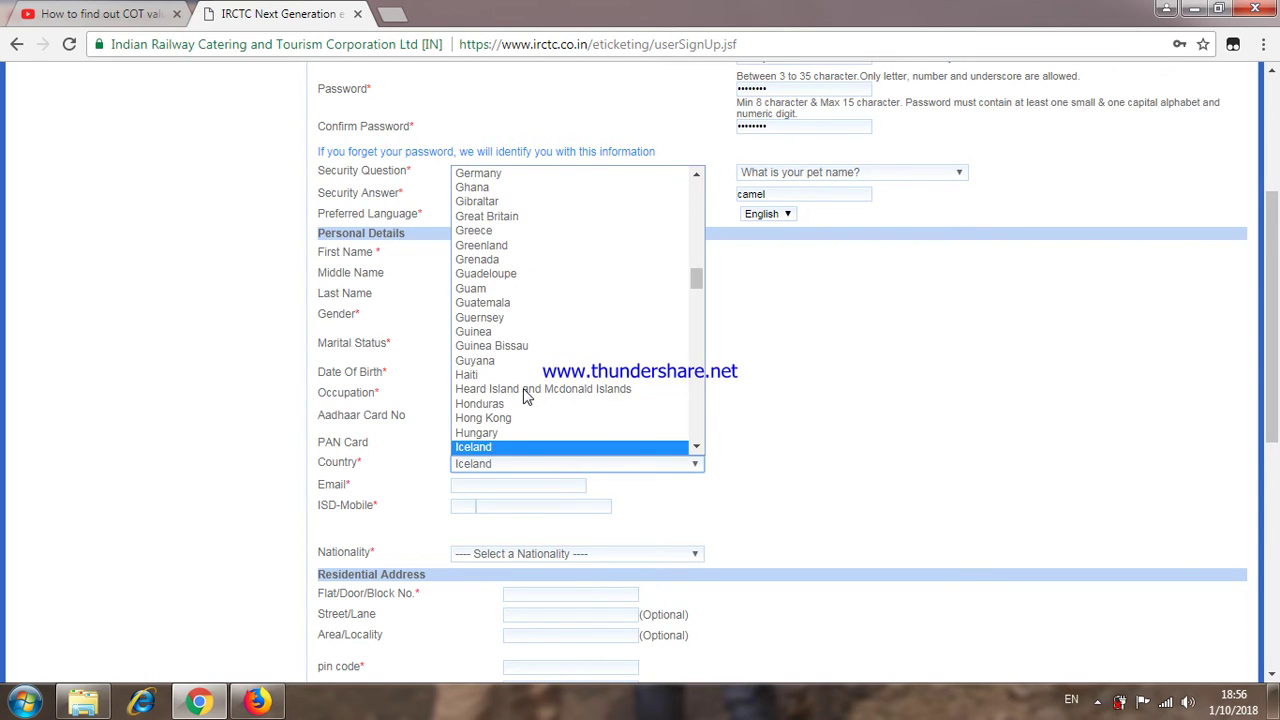
scroll(520, 395, "down", 3)
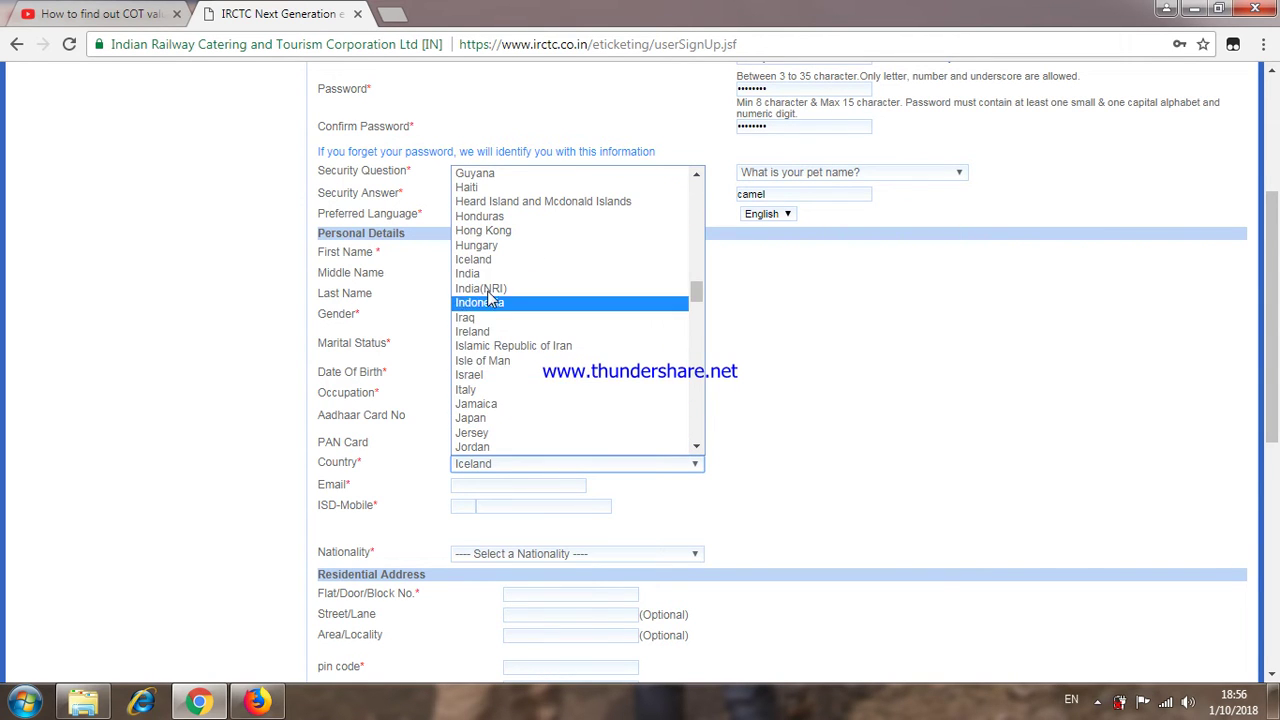
left_click(487, 274)
Step: Fill in the email address from the saved suggestion and enter the mobile number
left_click(483, 485)
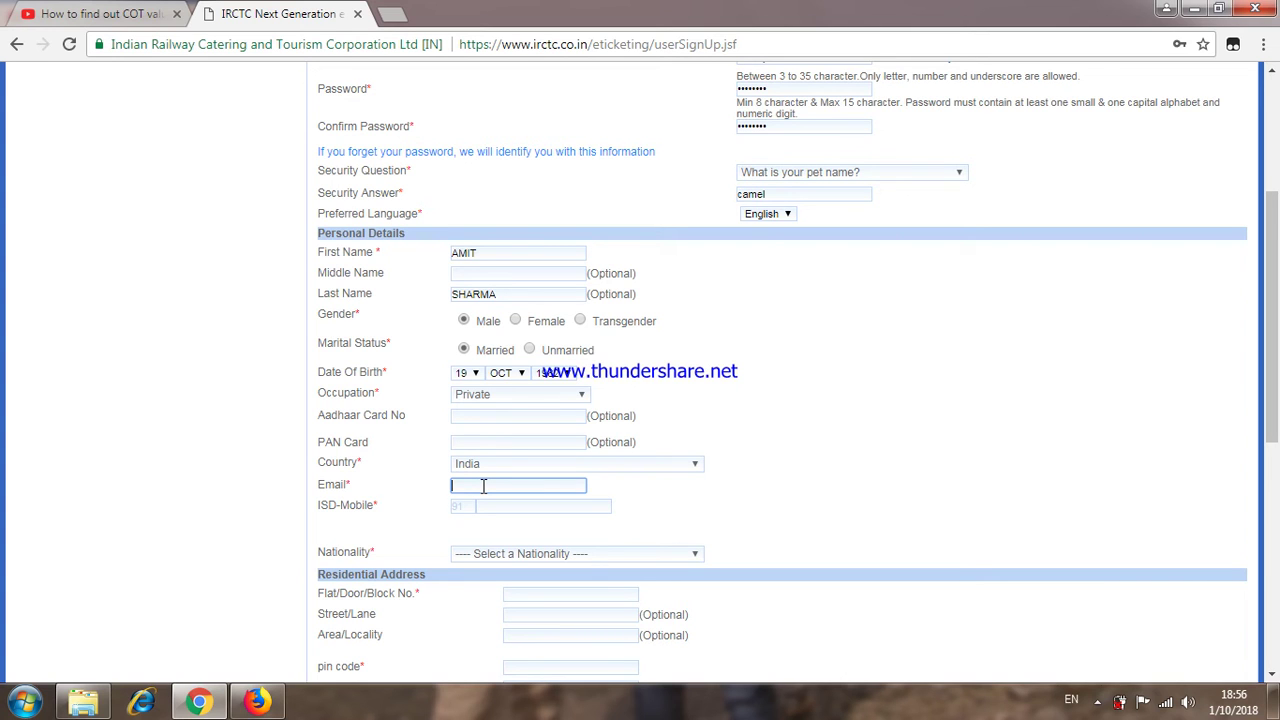
type("BP")
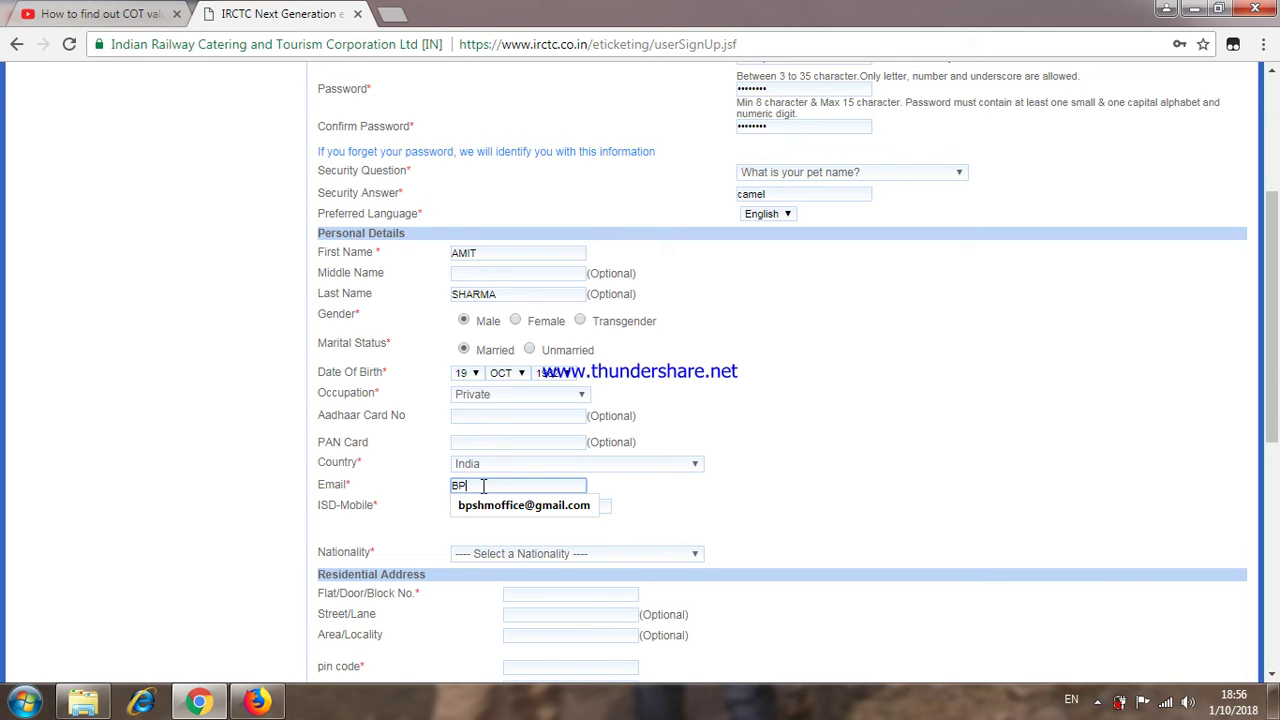
key("BackSpace")
left_click(533, 505)
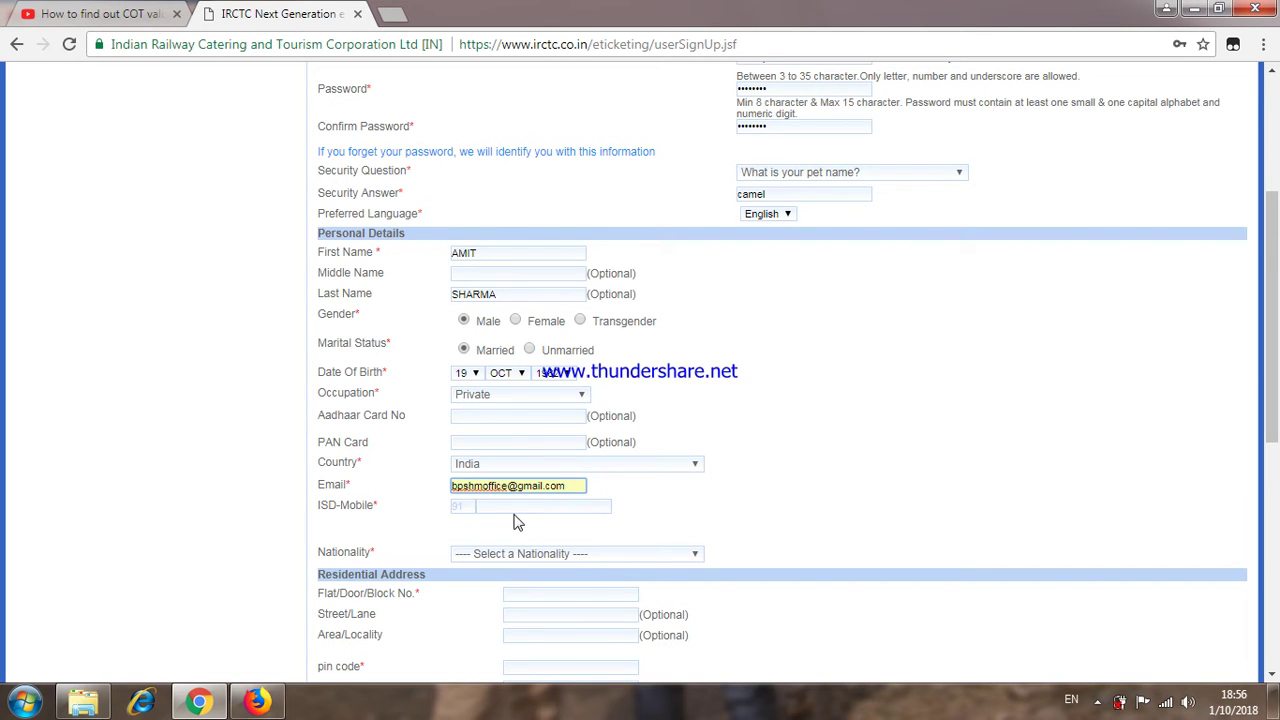
left_click(518, 505)
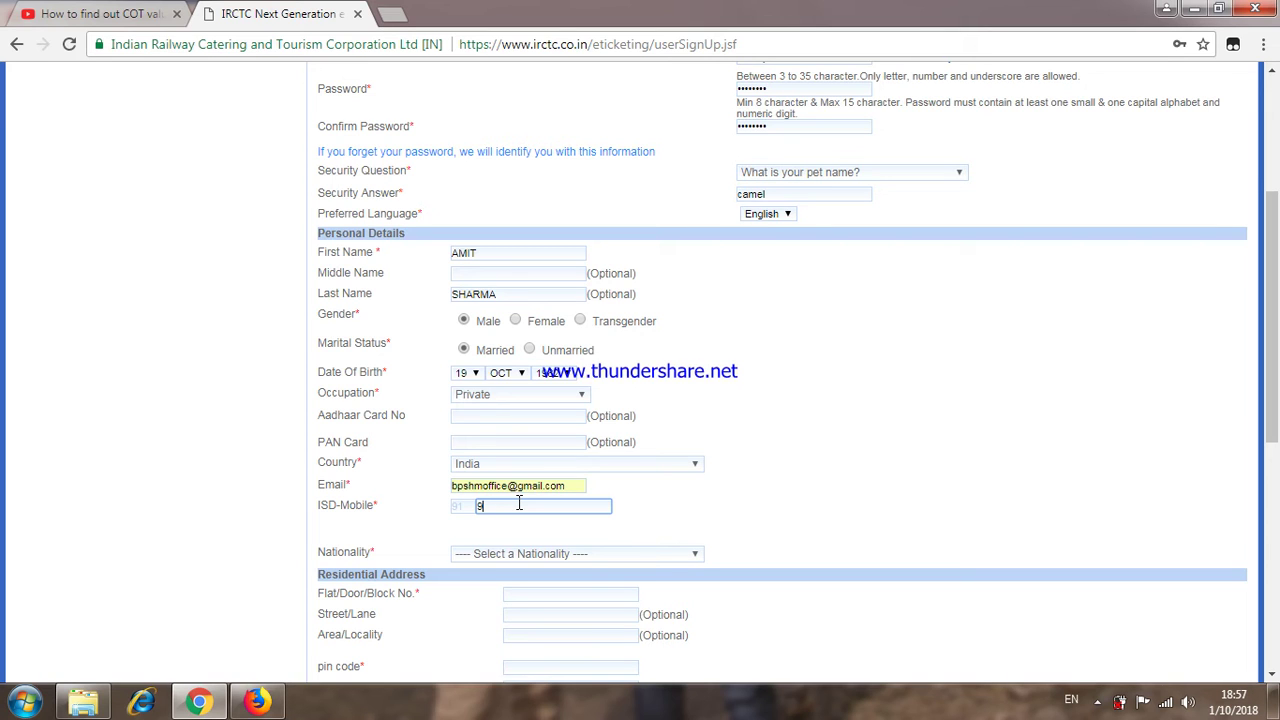
Step: Open the Nationality list and bring the countries around India into view
scroll(523, 535, "down", 1)
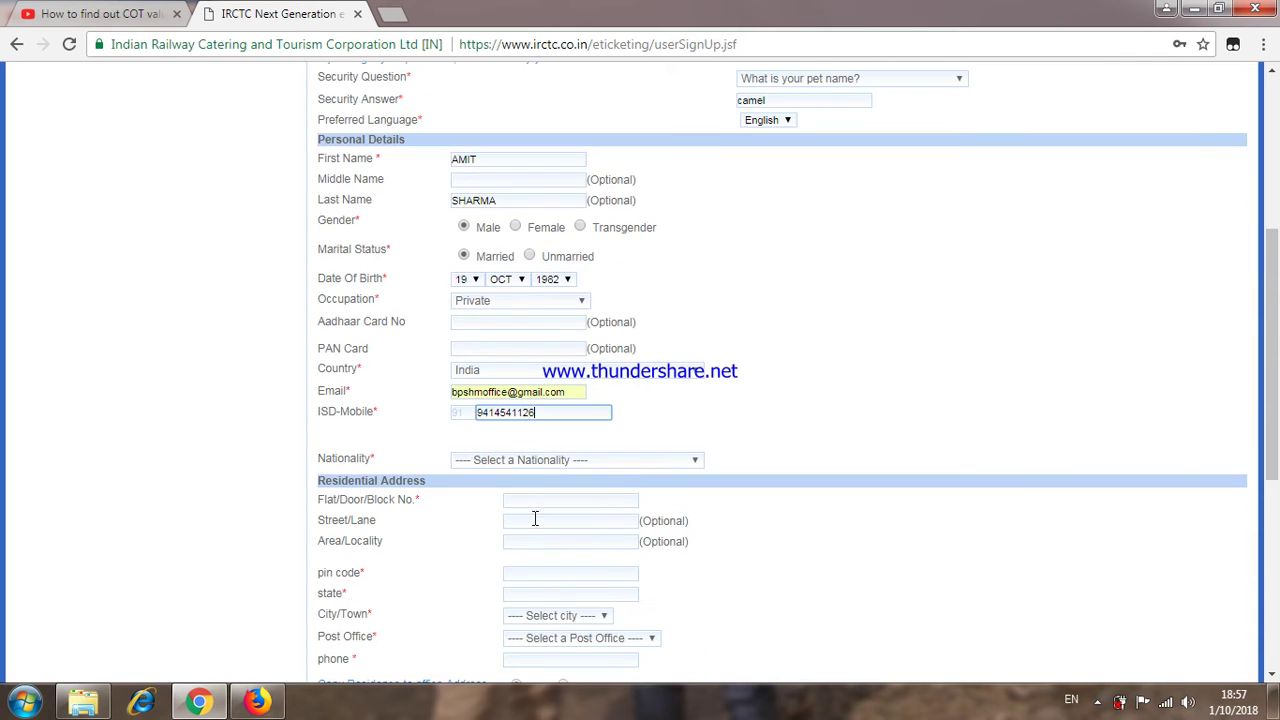
left_click(507, 462)
key("i")
scroll(515, 386, "up", 10)
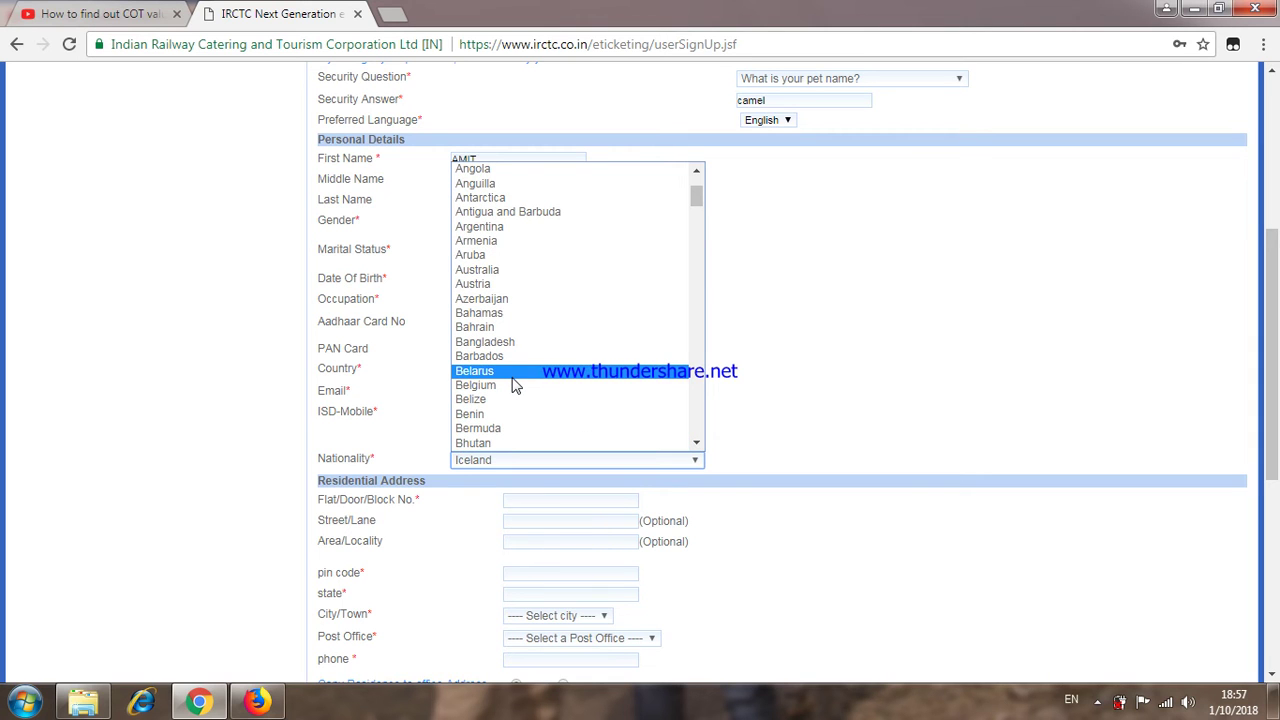
scroll(515, 386, "down", 10)
scroll(513, 386, "down", 4)
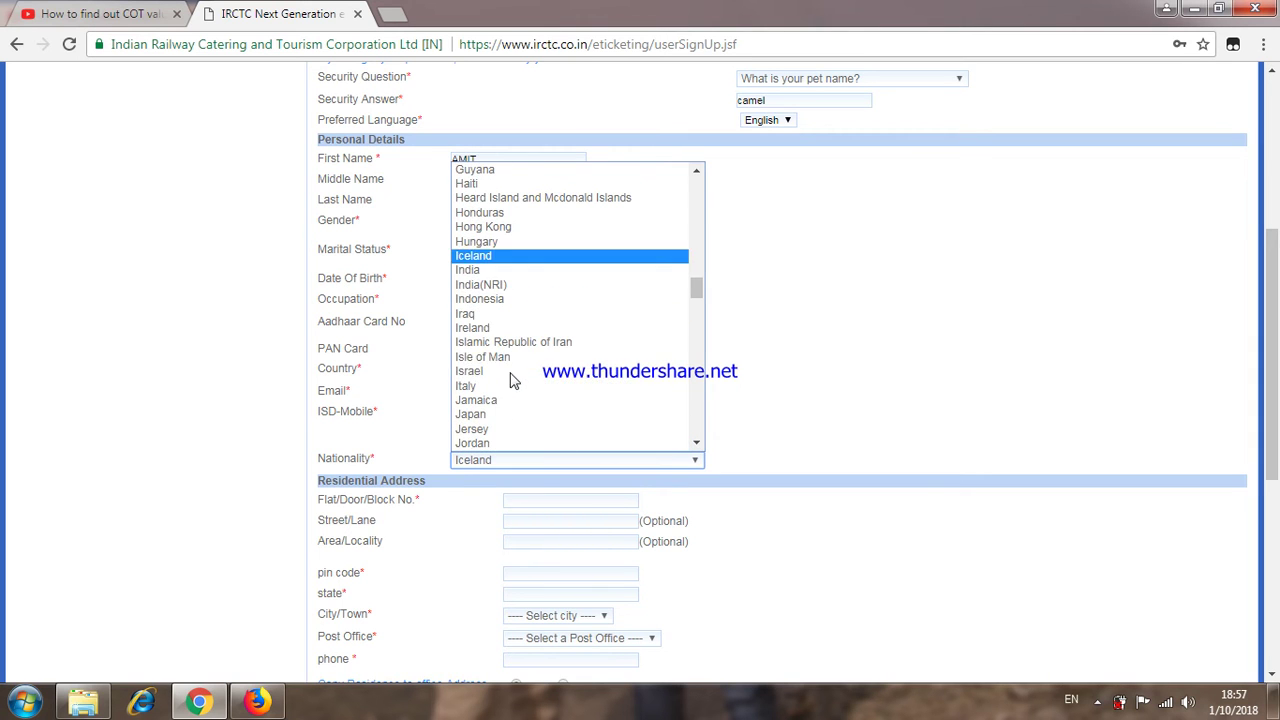
Step: Set nationality to India and fill in the flat/door number and street of the address
left_click(487, 278)
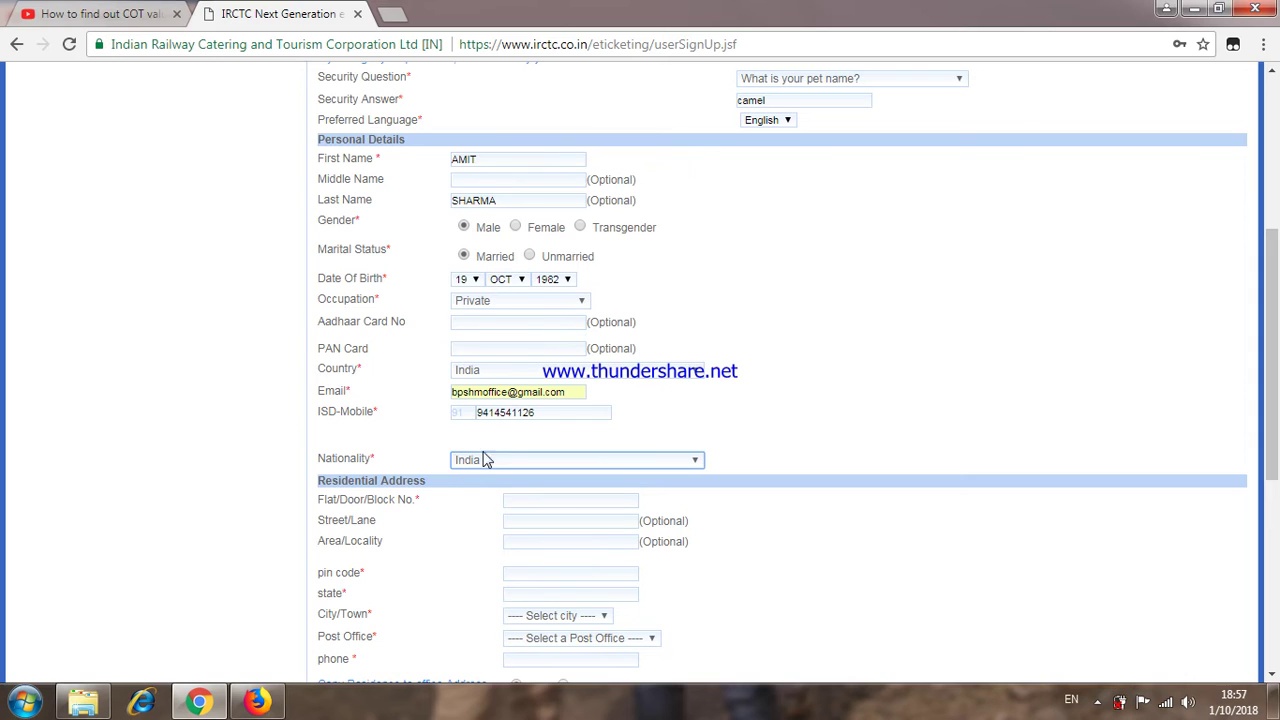
left_click(535, 498)
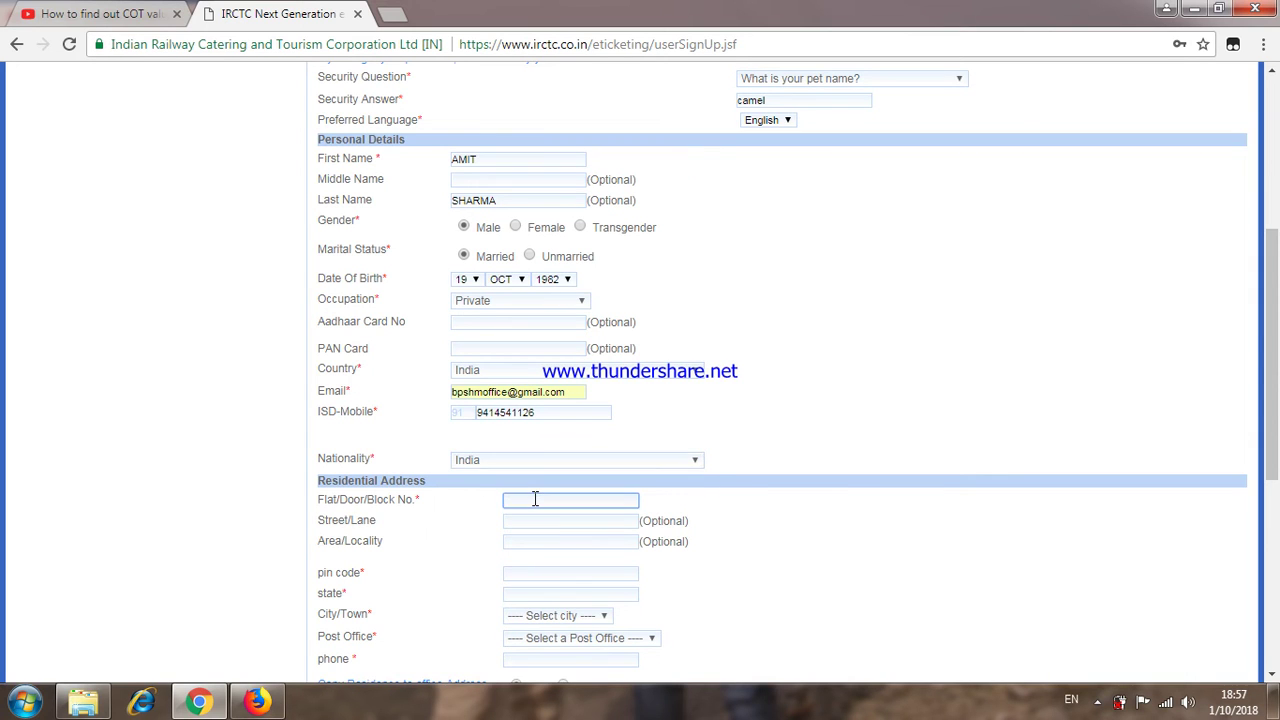
type("H")
left_click(541, 521)
left_click(544, 521)
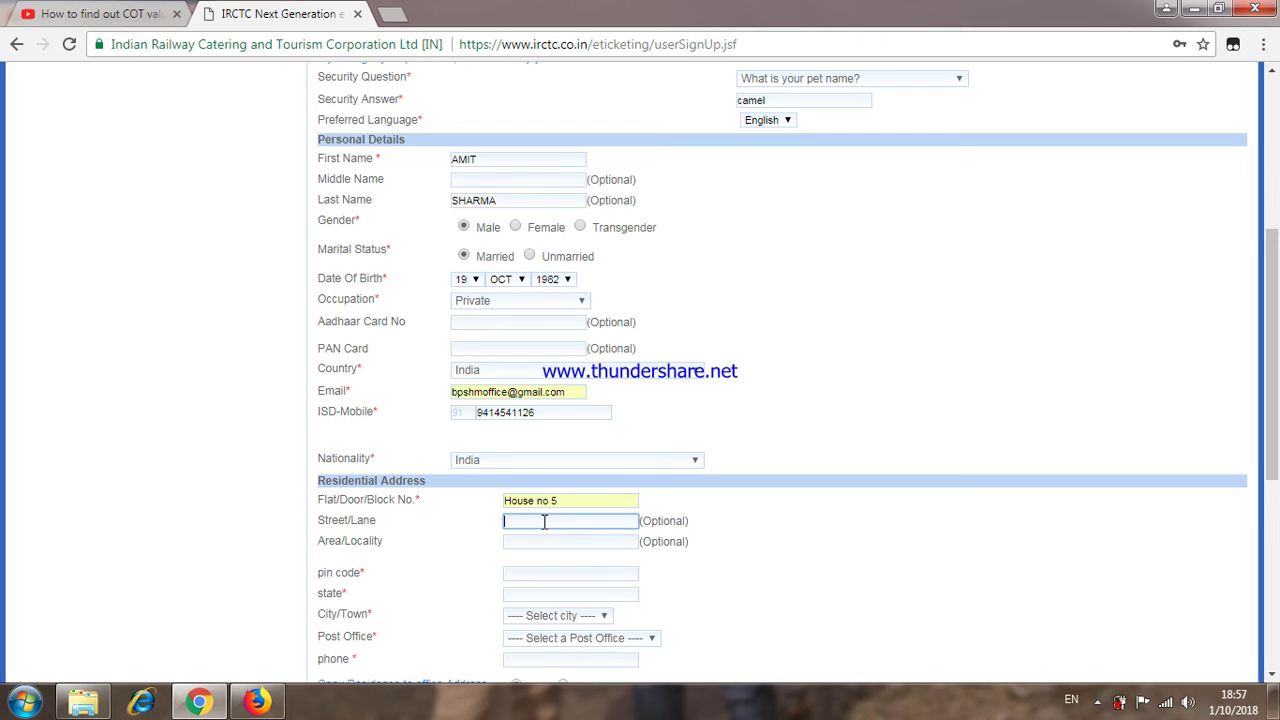
type("ganesh colony")
Step: Enter the residential pin code and choose the matching city and post office
left_click(536, 572)
type("333")
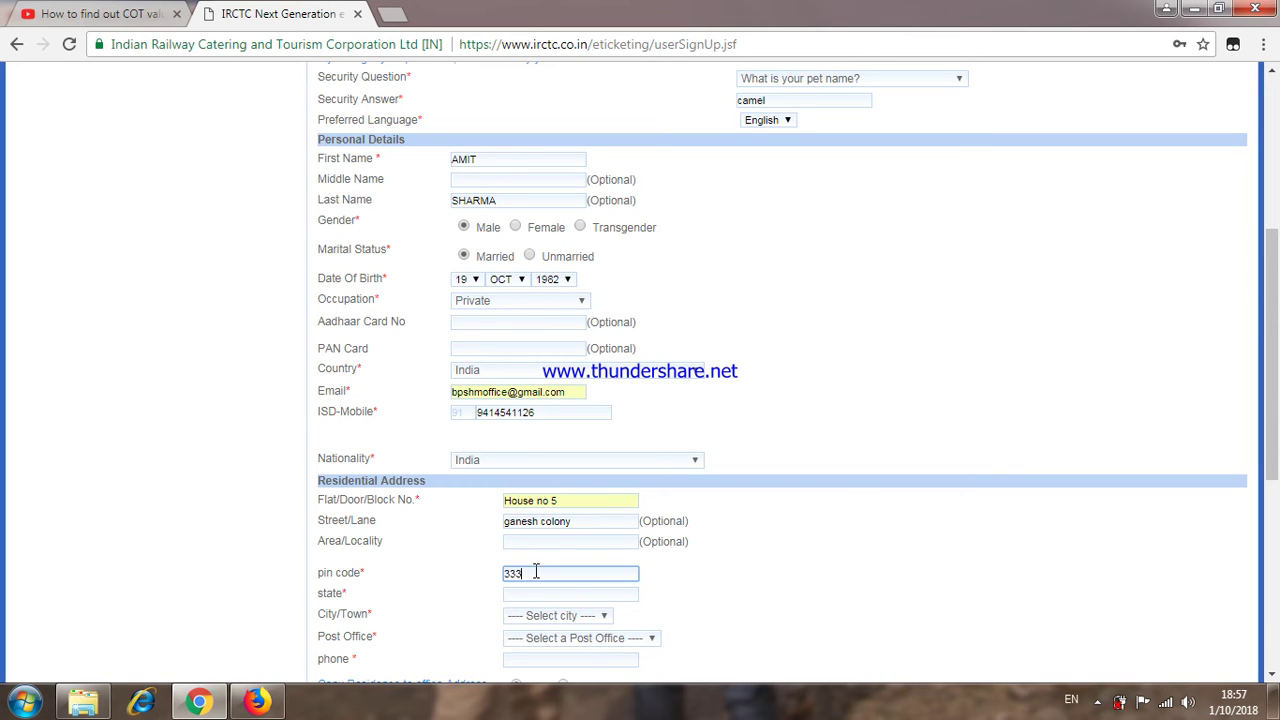
type("031")
scroll(536, 572, "down", 1)
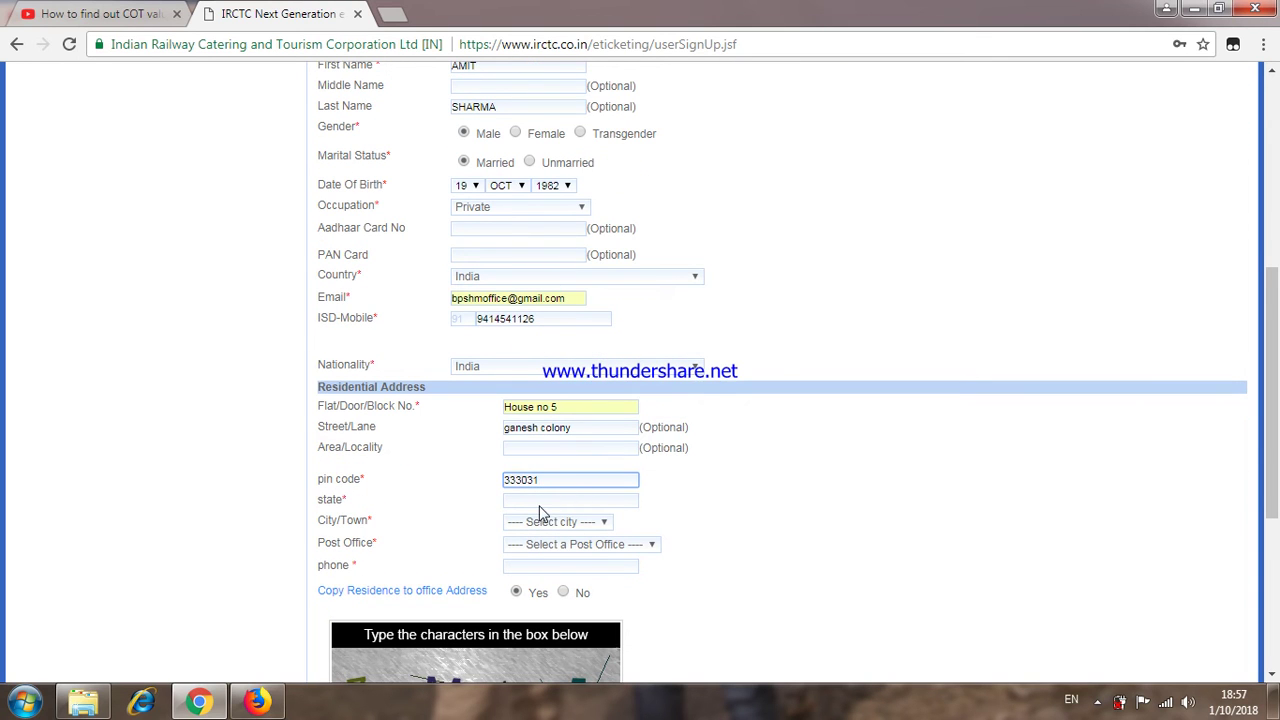
left_click(523, 511)
left_click(591, 524)
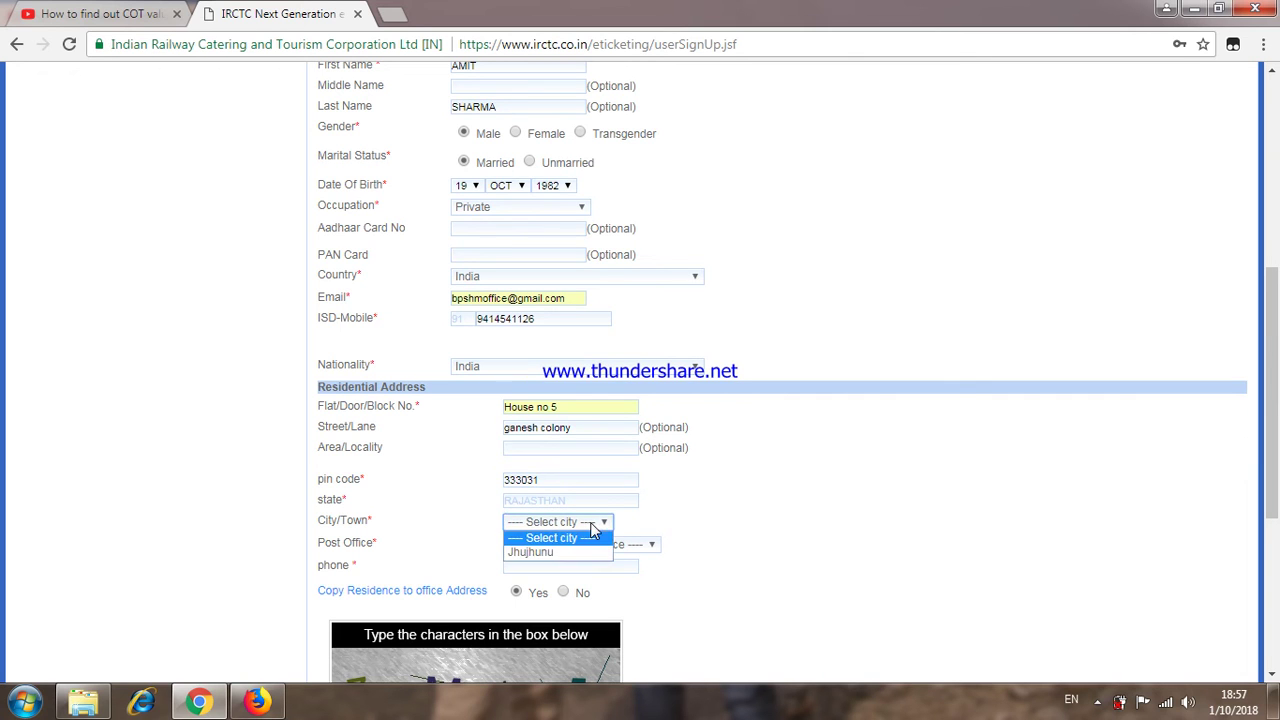
left_click(557, 551)
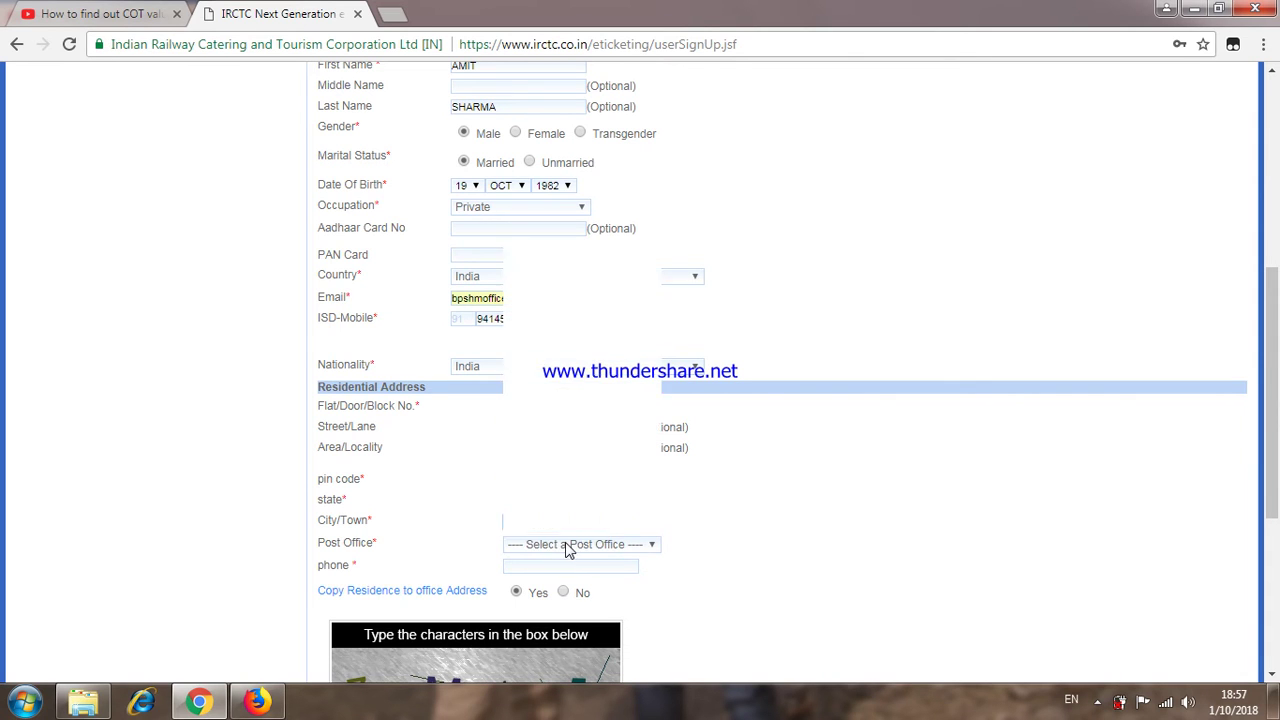
left_click(566, 544)
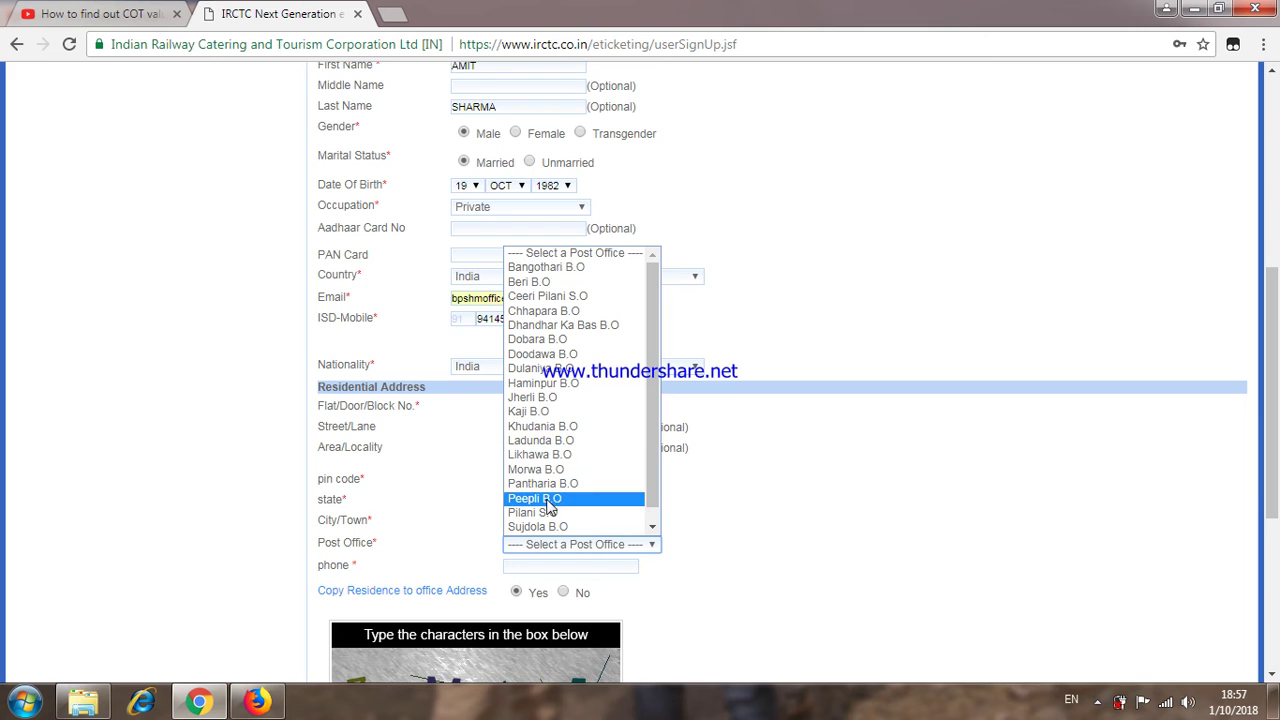
left_click(552, 513)
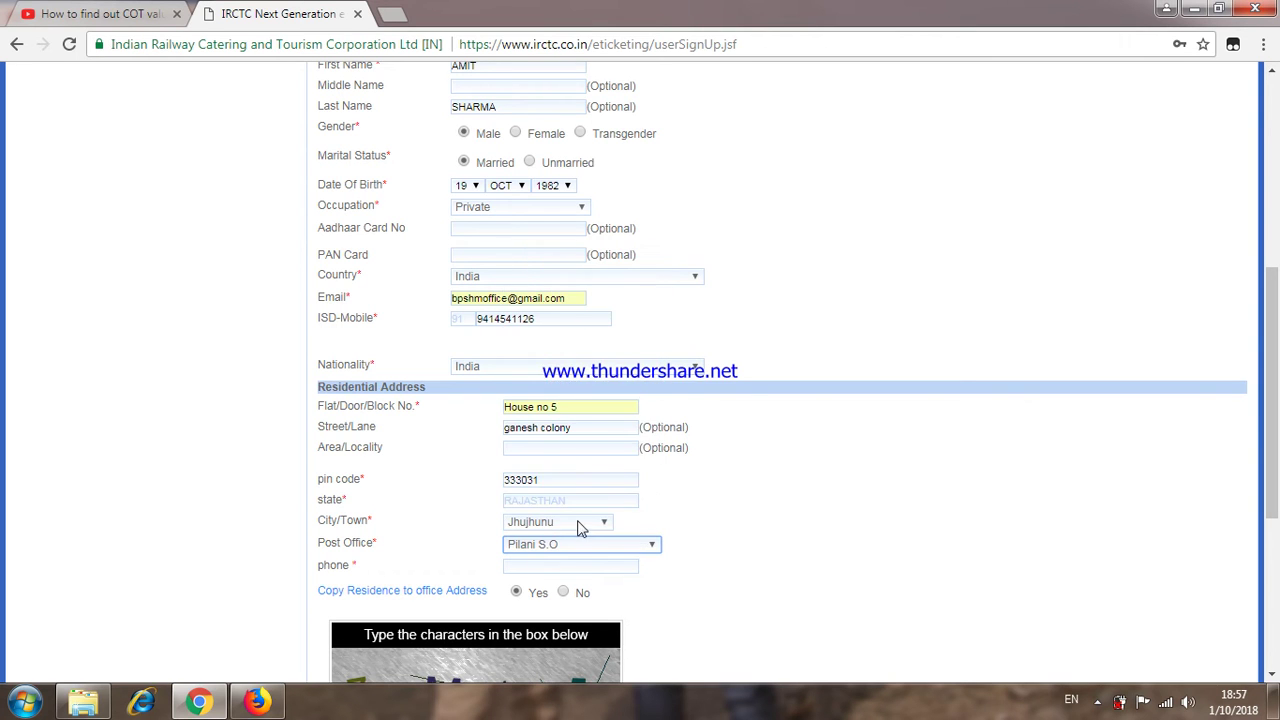
Step: Fill in the phone number from the saved suggestion
scroll(577, 528, "down", 1)
left_click(528, 473)
type("94")
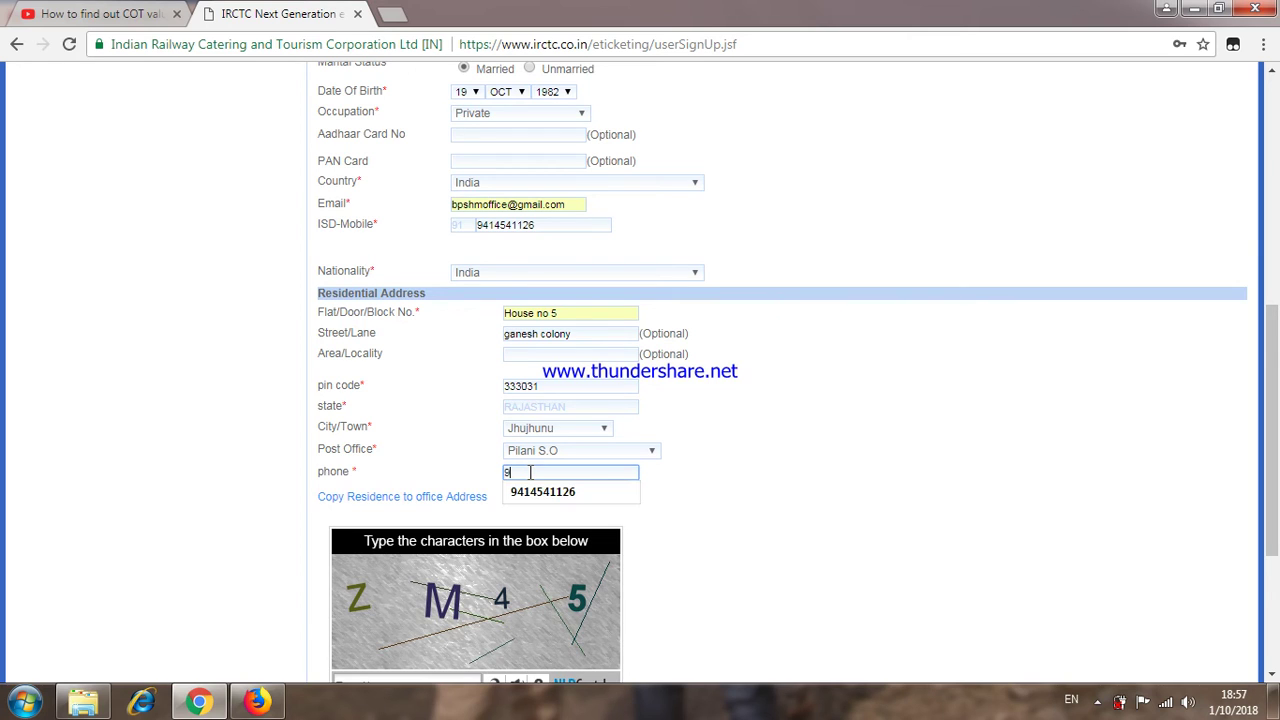
left_click(530, 493)
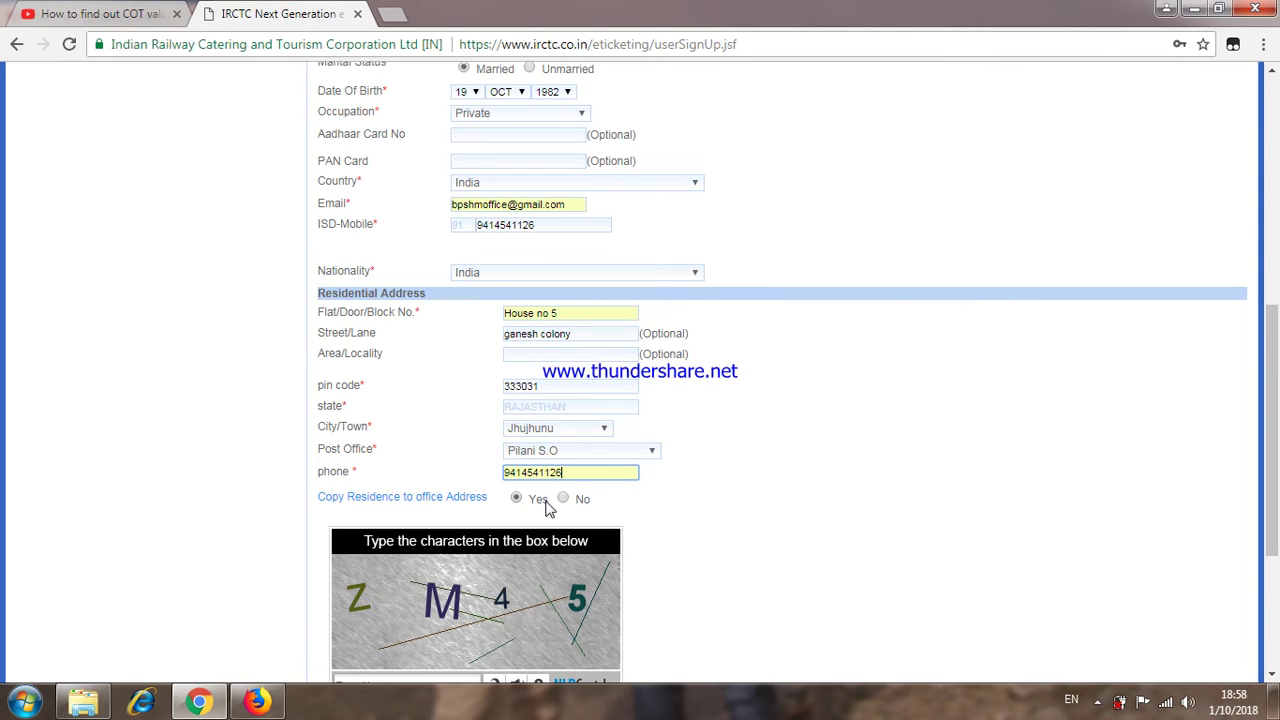
Step: Enter the captcha and opt out of IRCTC newsletters and commercial promotions
scroll(548, 509, "down", 2)
left_click(390, 498)
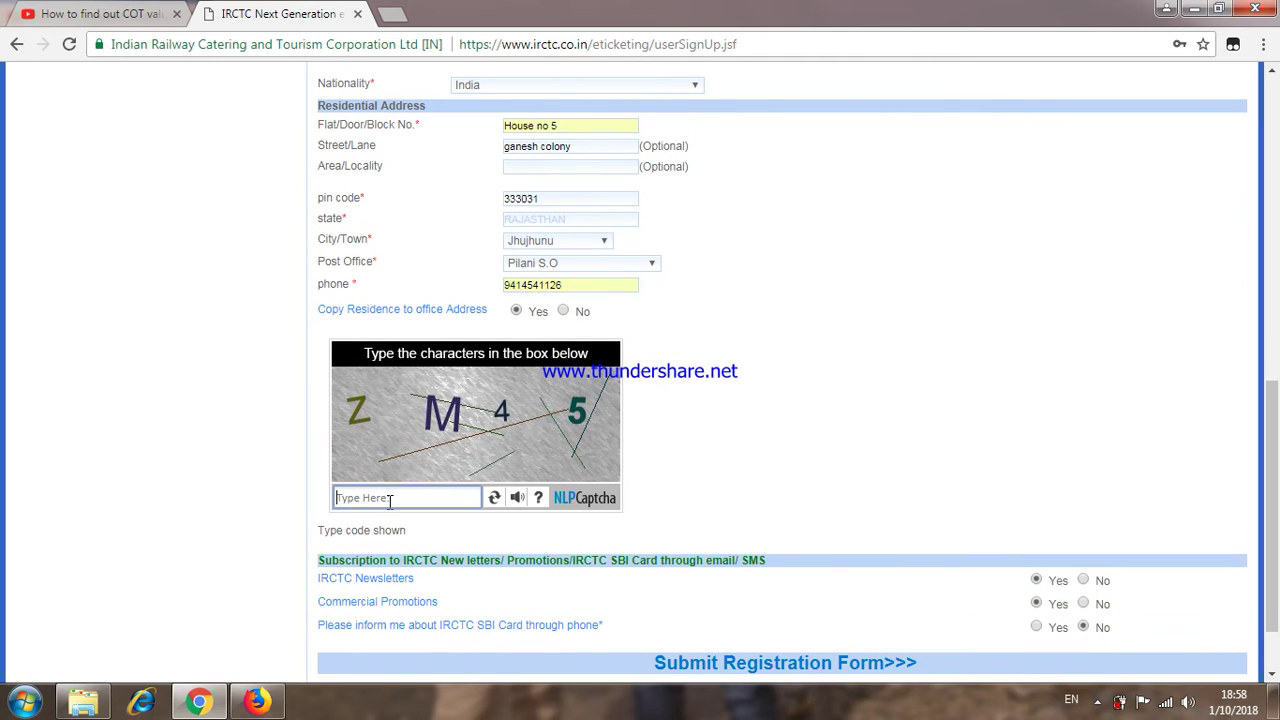
type("ZM45")
scroll(880, 580, "down", 1)
left_click(1083, 496)
left_click(1083, 519)
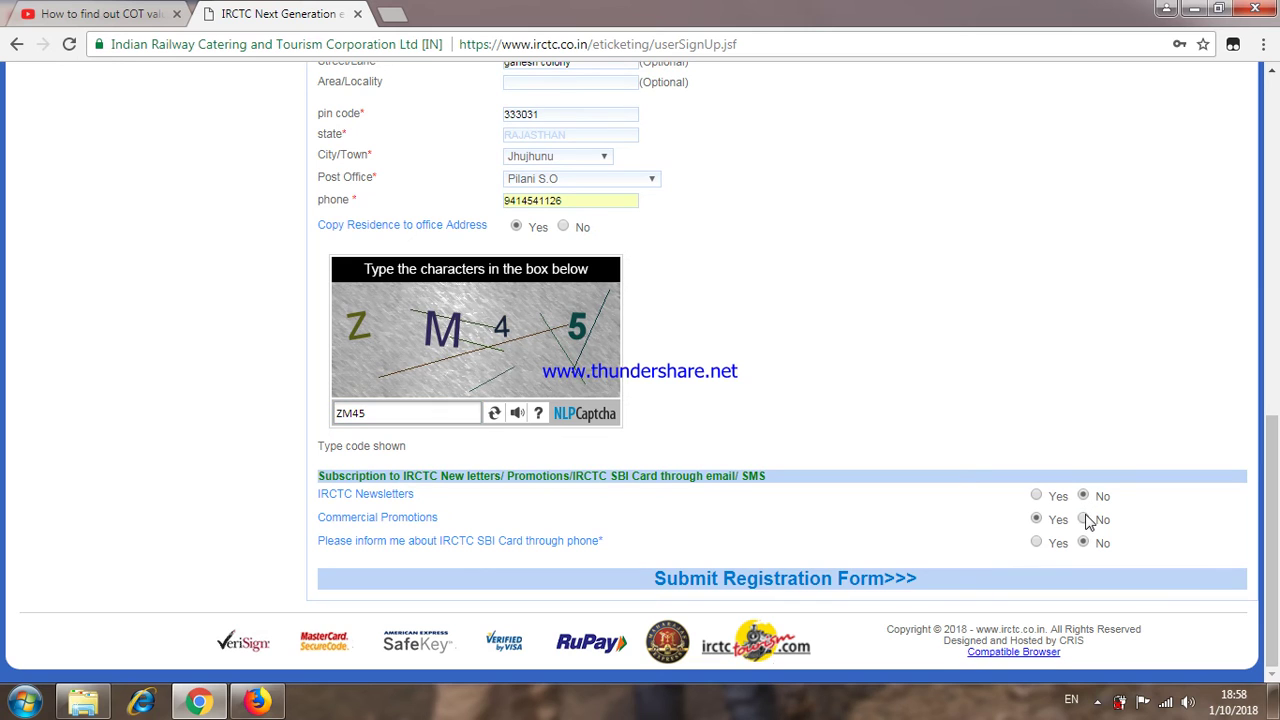
Step: Submit the registration, accept both confirmation notices and agree to the terms and conditions
left_click(826, 588)
left_click(713, 193)
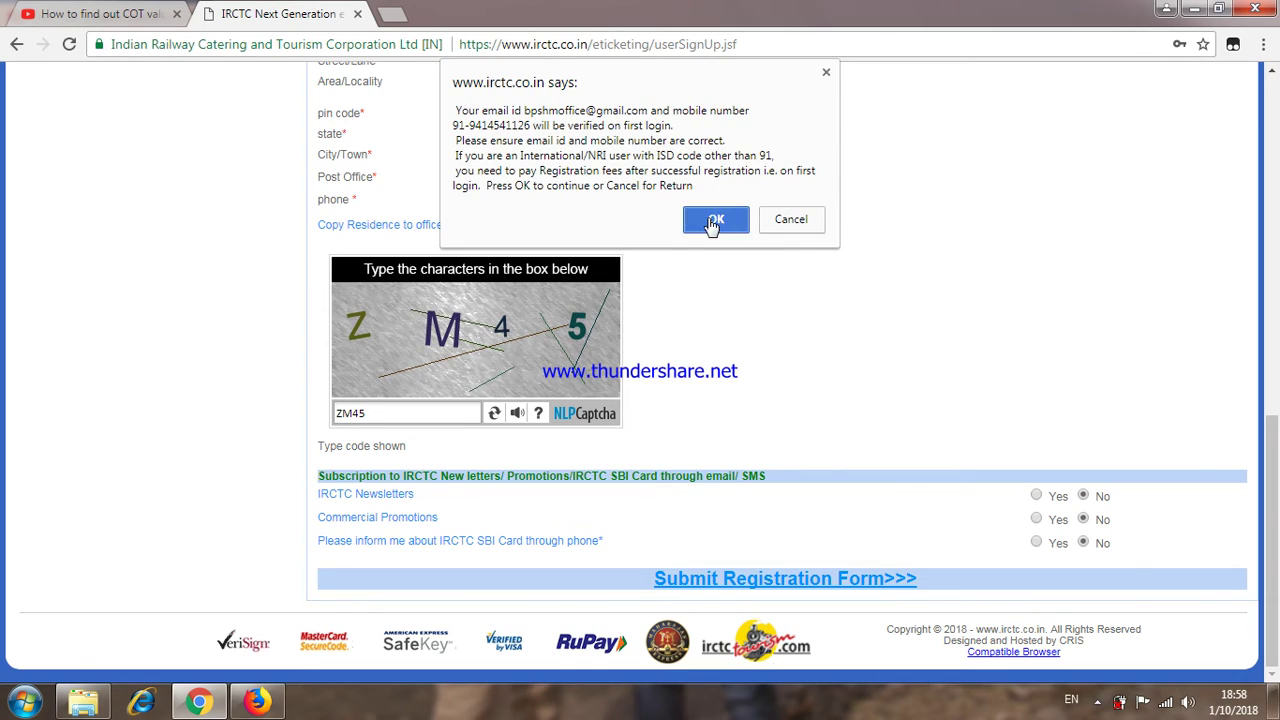
left_click(713, 220)
scroll(537, 418, "down", 15)
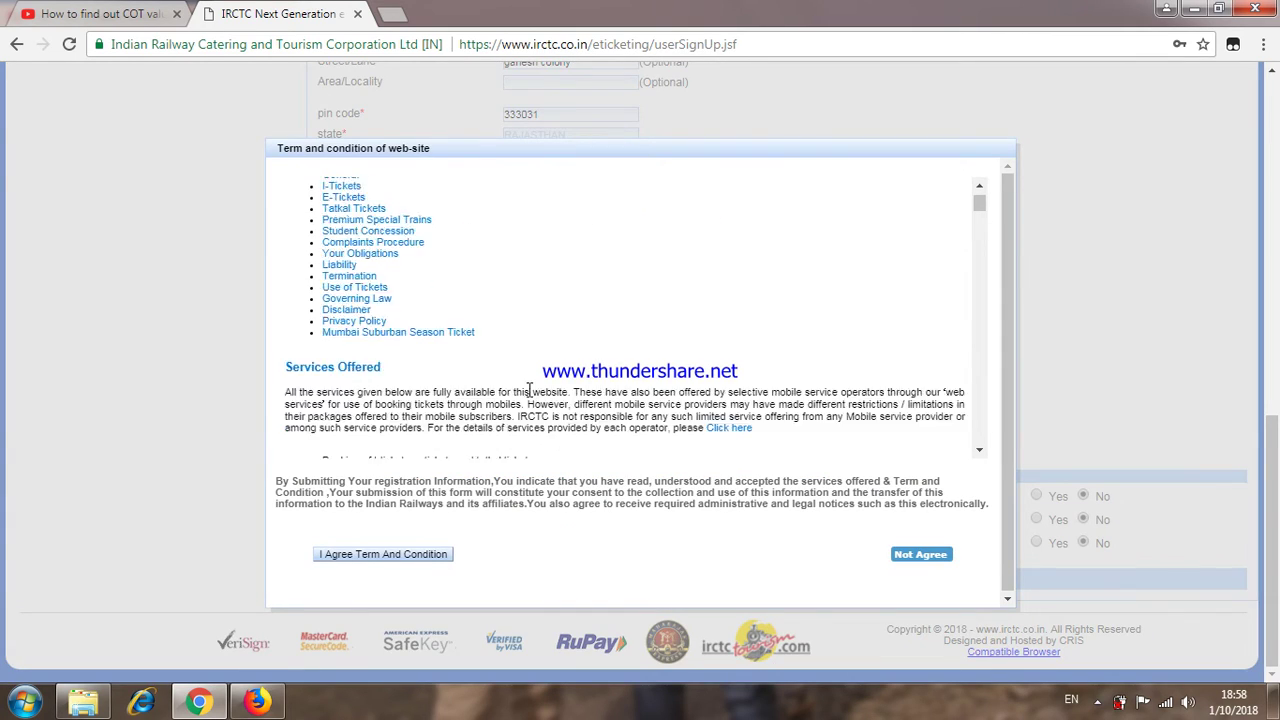
scroll(537, 367, "down", 20)
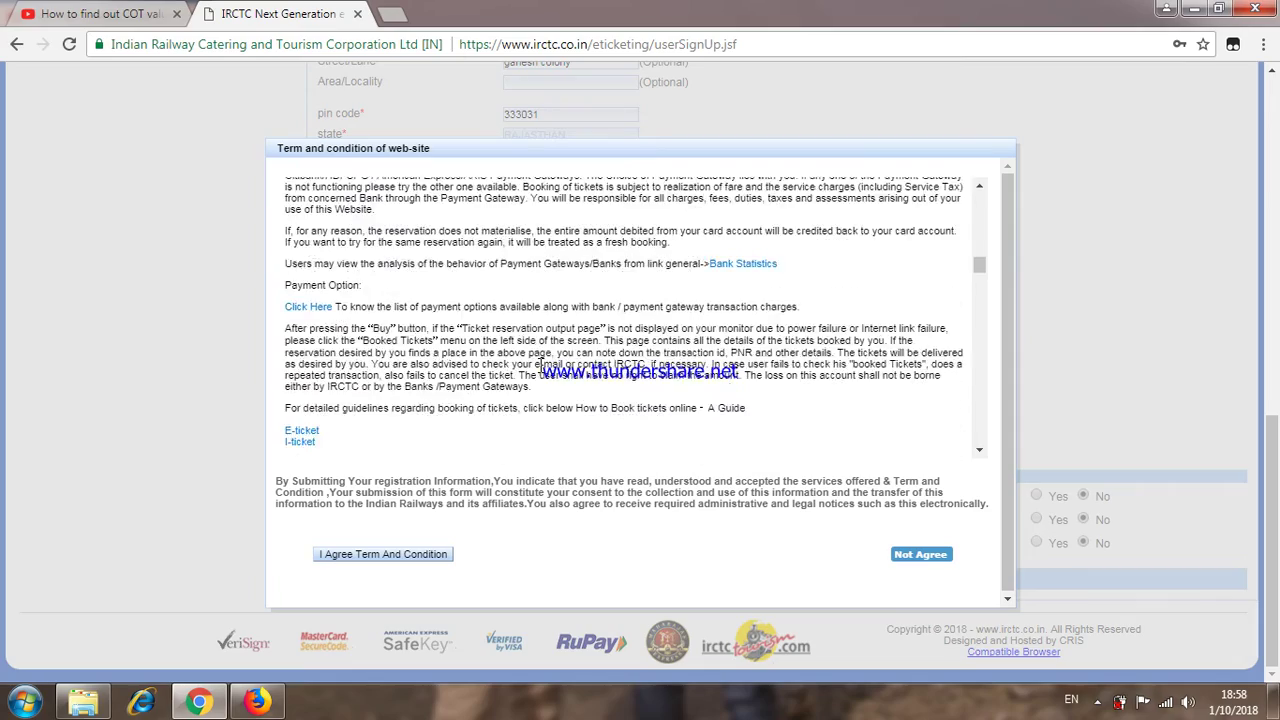
scroll(537, 367, "down", 20)
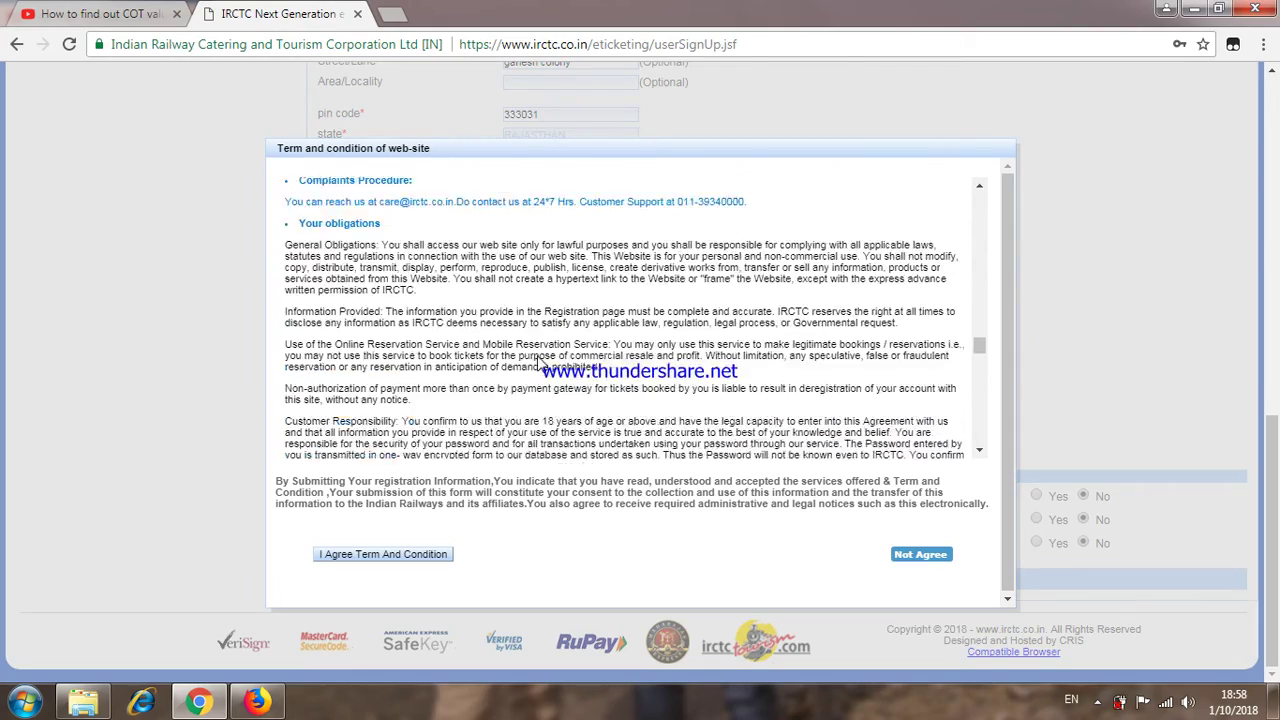
scroll(537, 367, "down", 20)
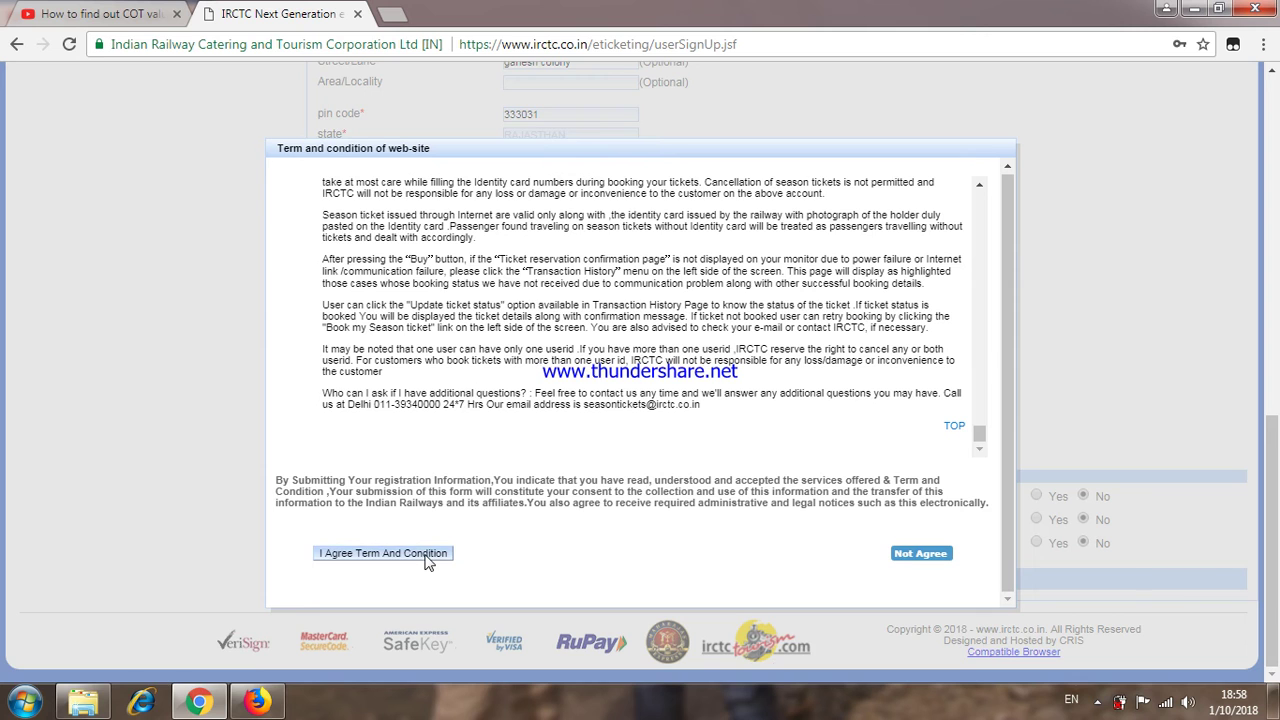
left_click(428, 555)
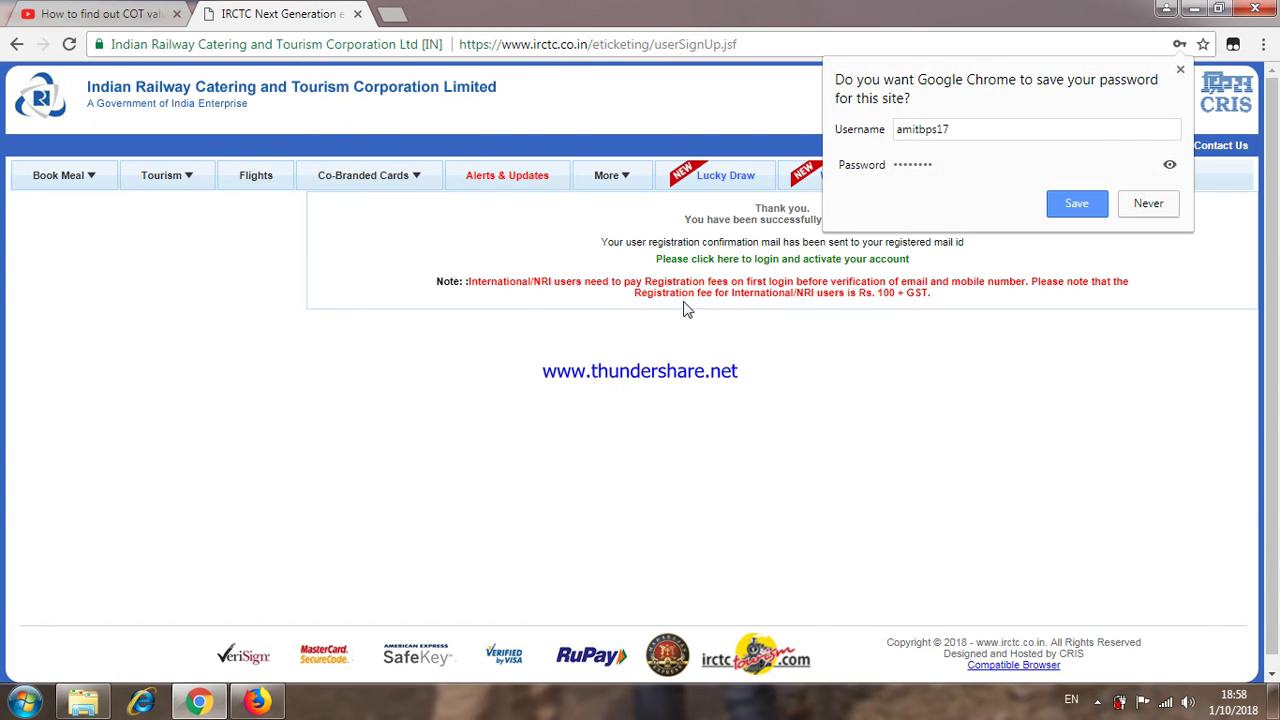
Step: Dismiss the save-password bubble and go to the login page to activate the new account
left_click(1148, 204)
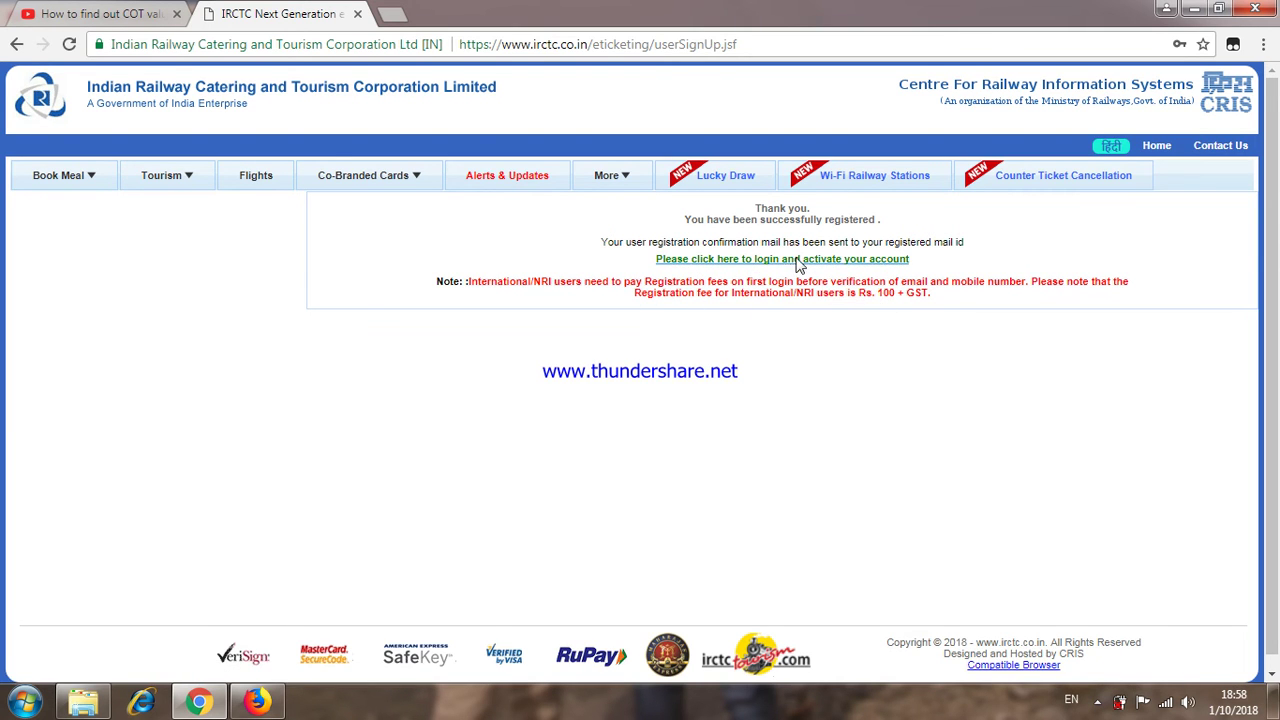
left_click(729, 262)
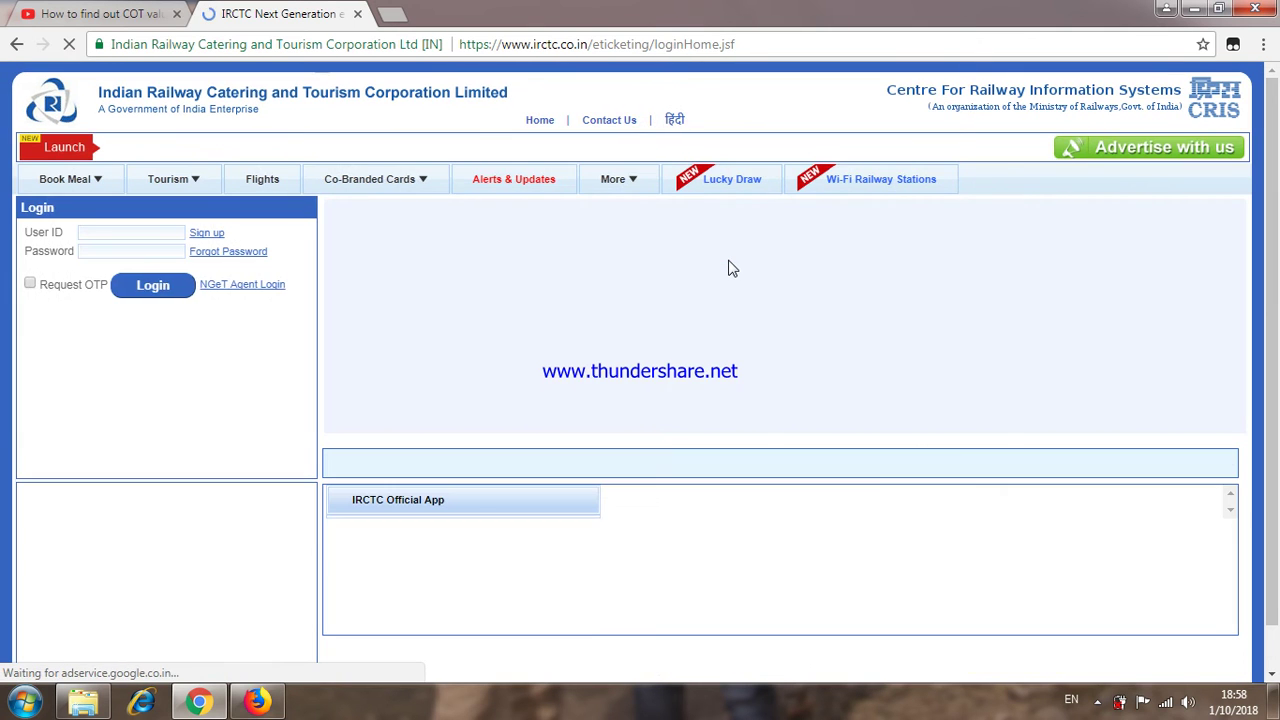
left_click(120, 232)
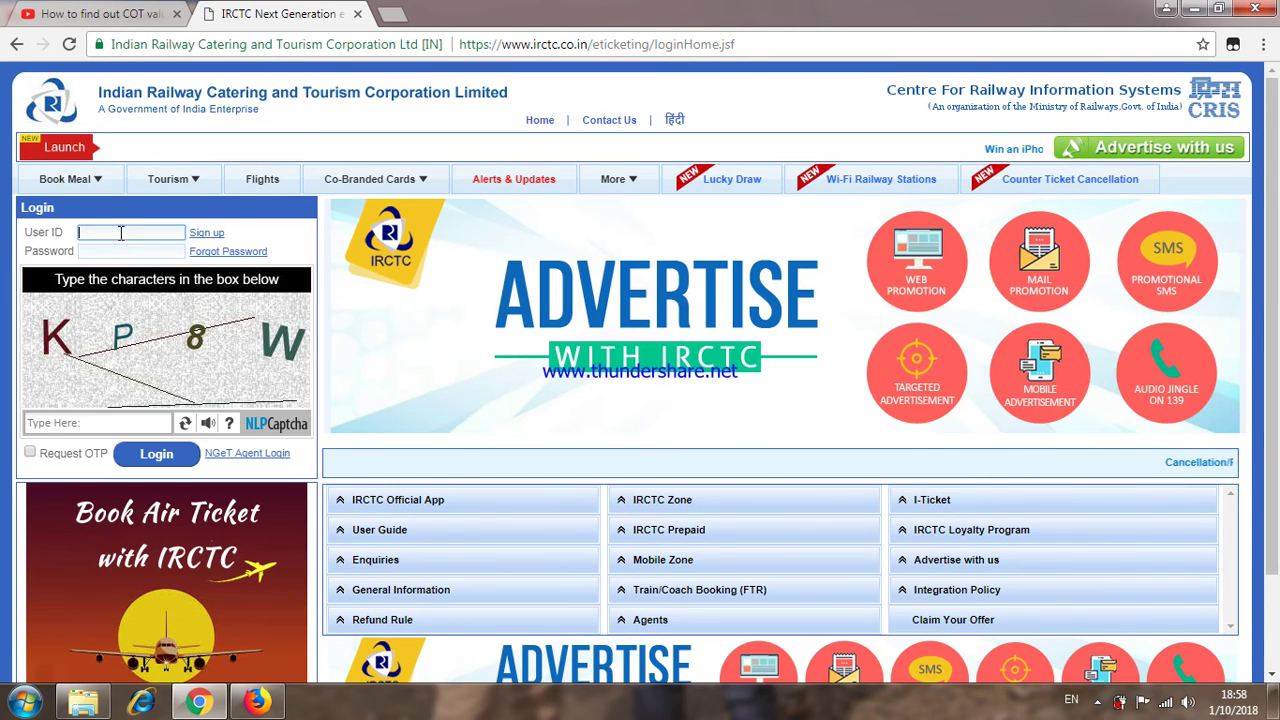
Step: Log in with the new account's user ID, password and the displayed captcha characters
type("ami")
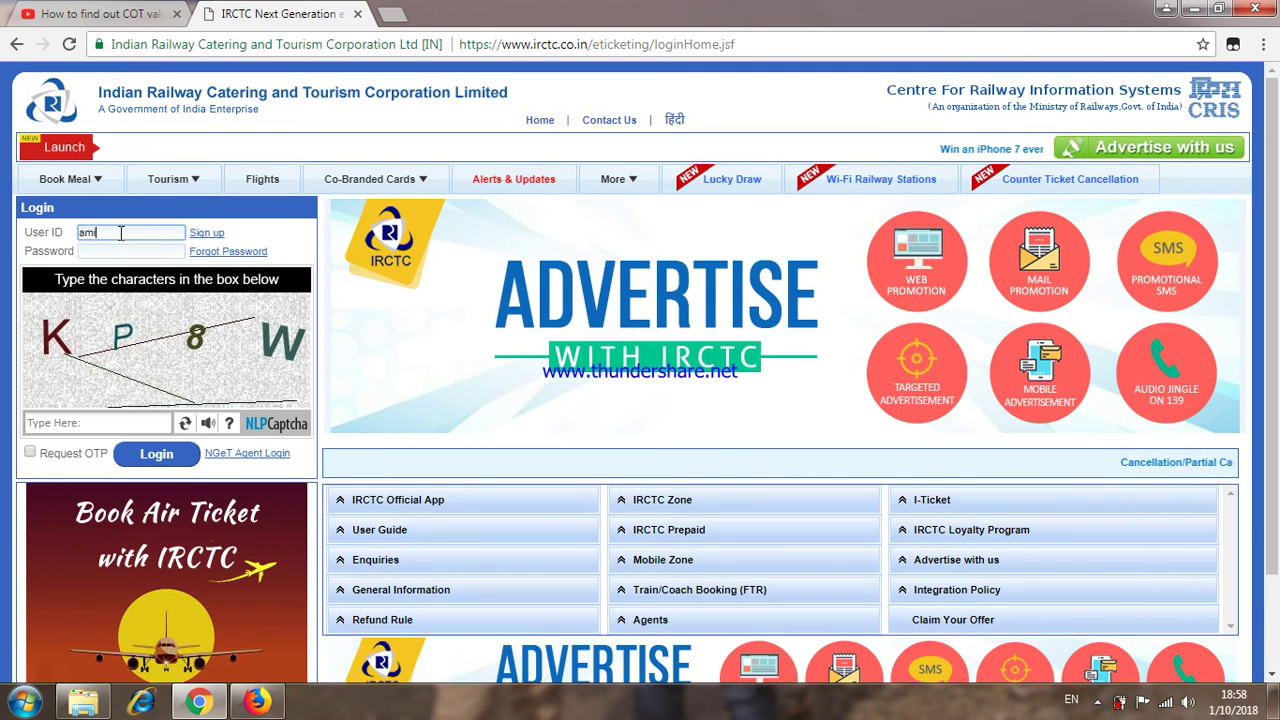
type("tb")
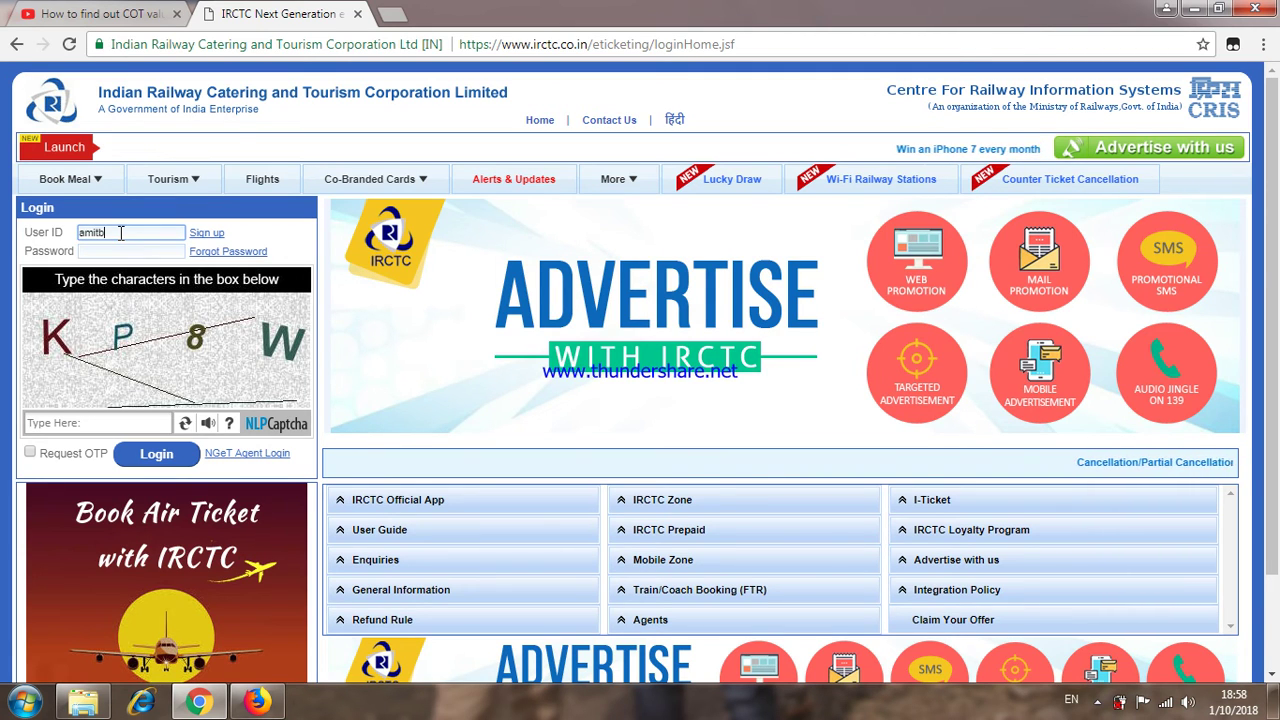
type("ps1")
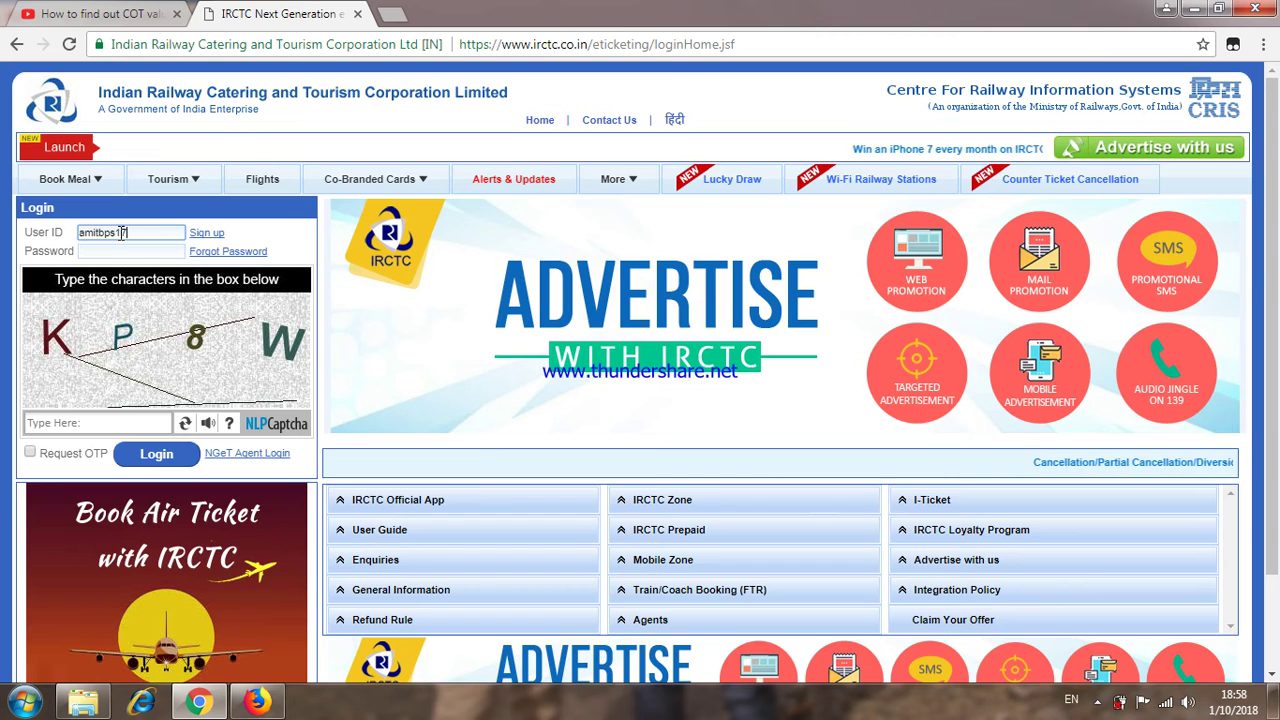
type("7")
left_click(120, 249)
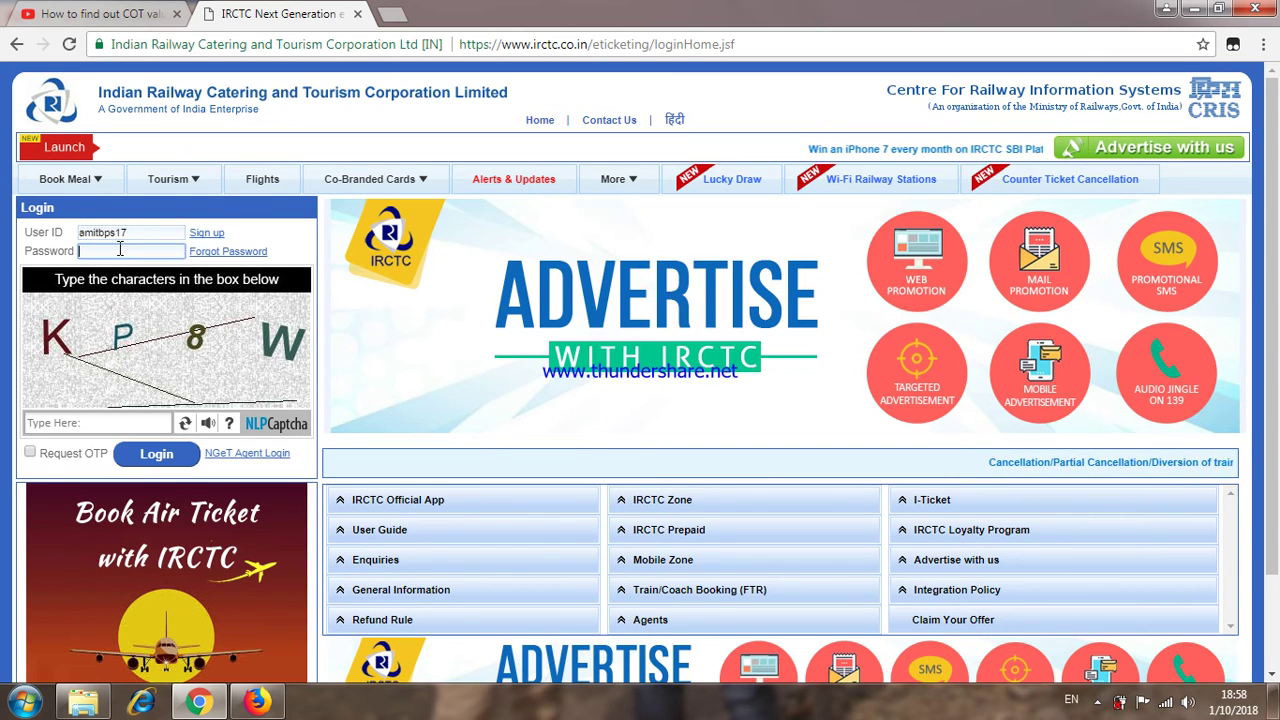
type("****")
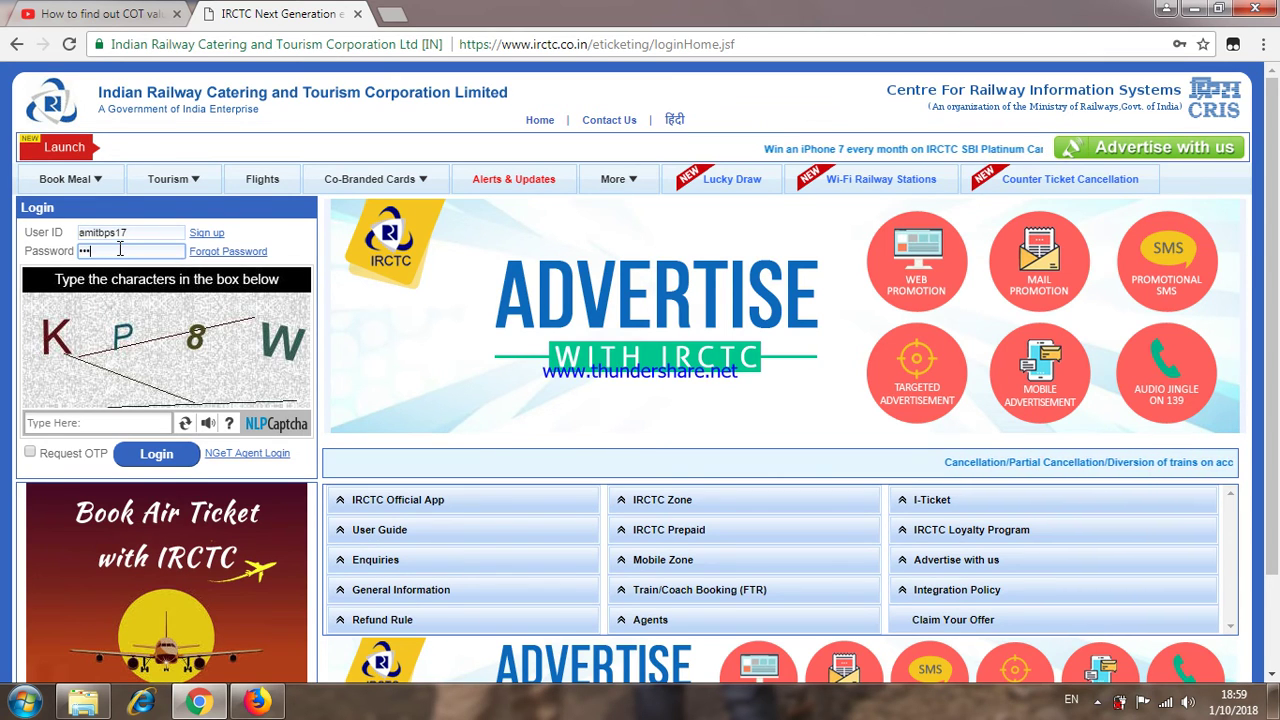
type("****")
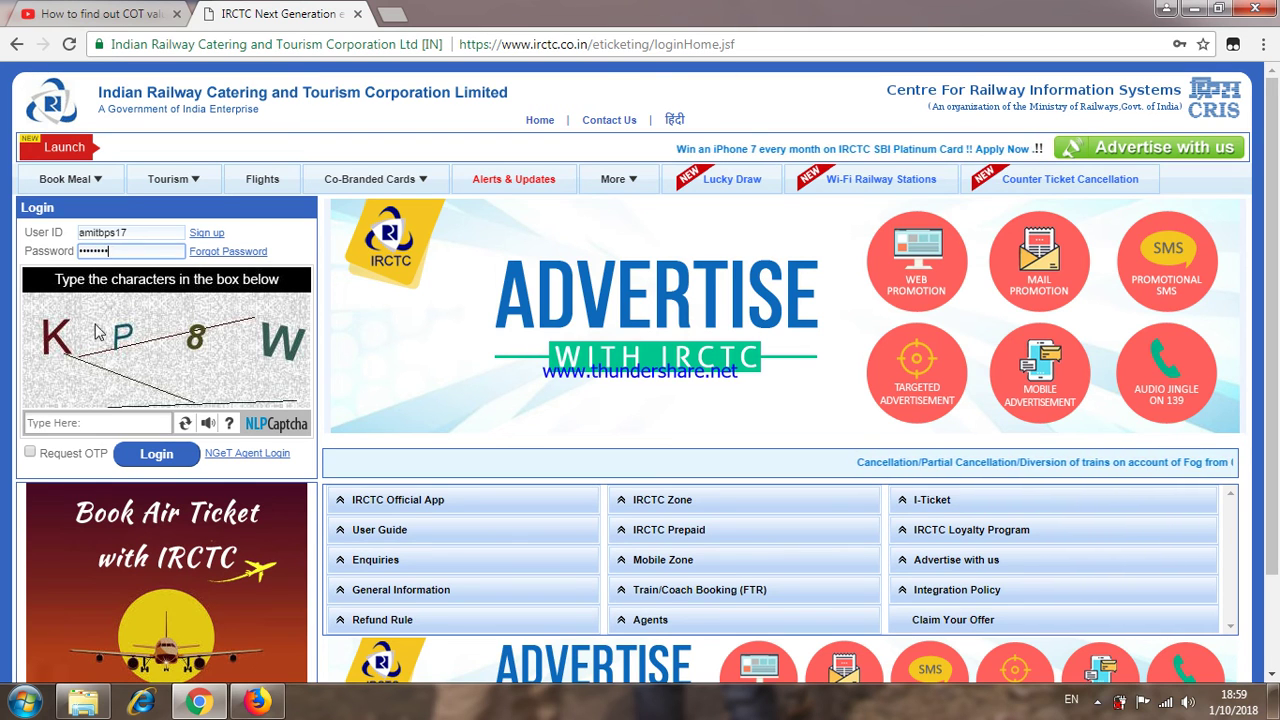
left_click(83, 420)
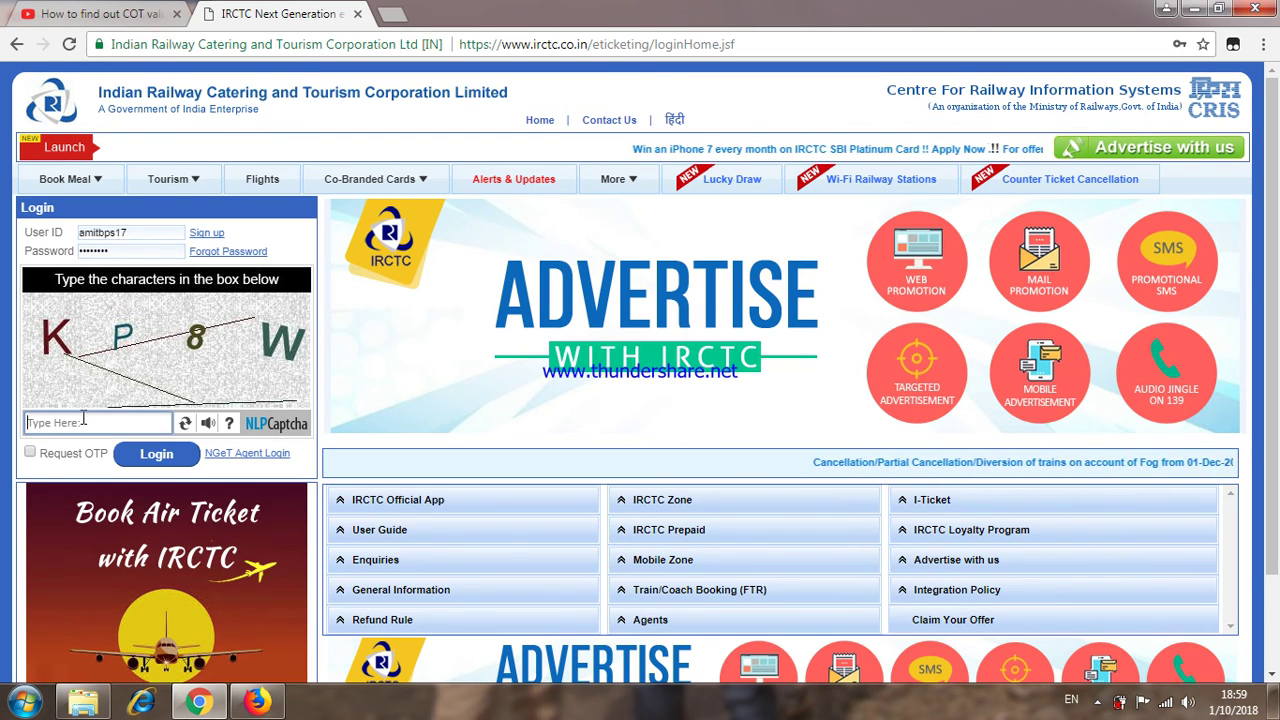
type("KP")
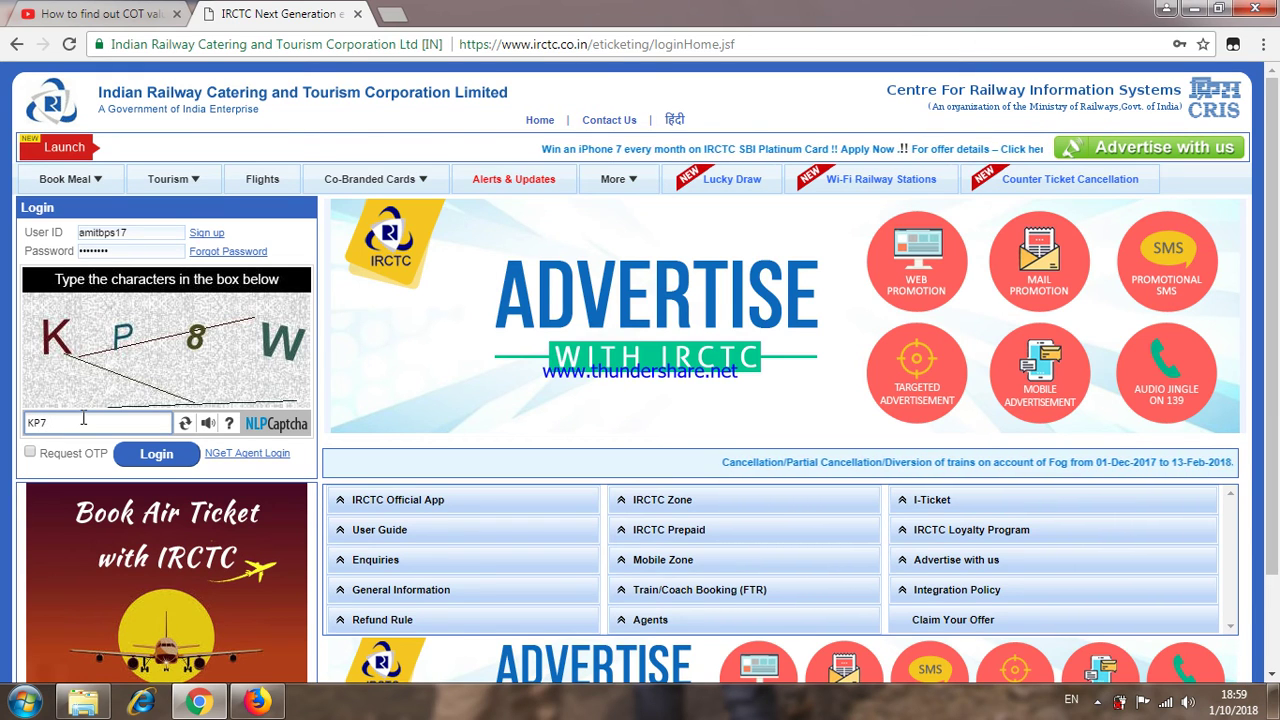
type("8W")
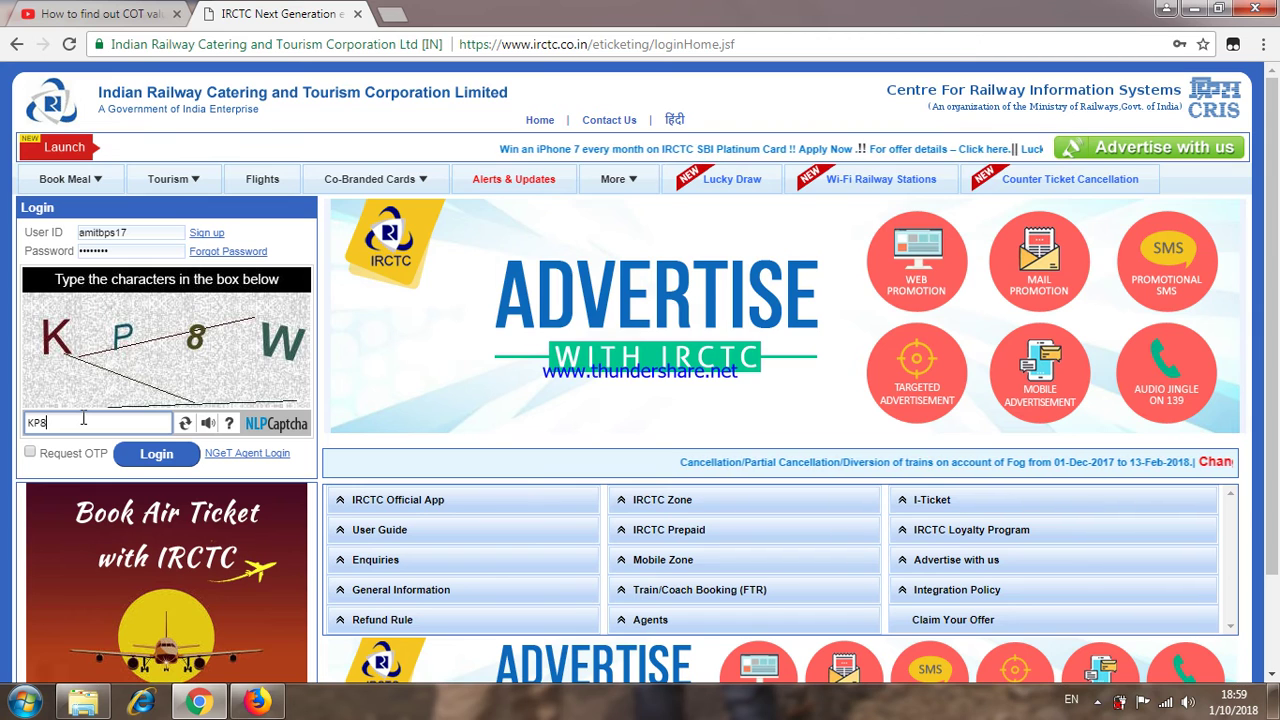
left_click(143, 462)
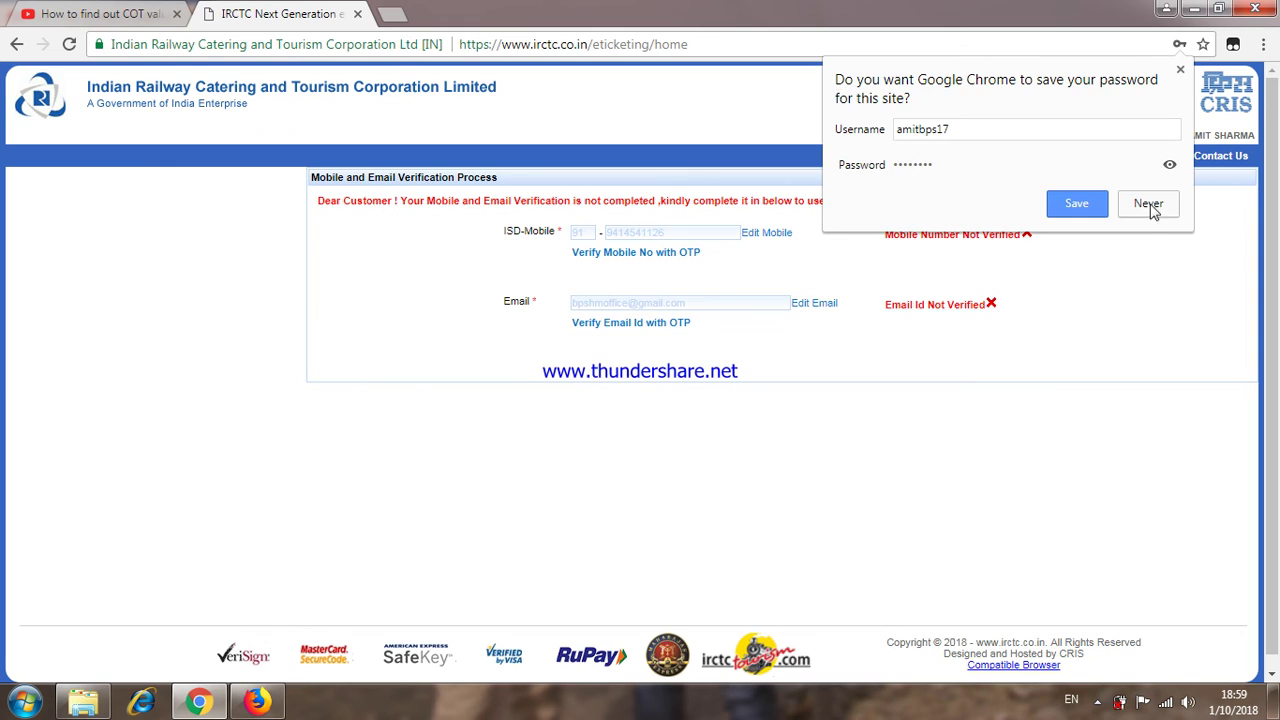
Step: Choose Never on Chrome's save-password prompt
left_click(1150, 205)
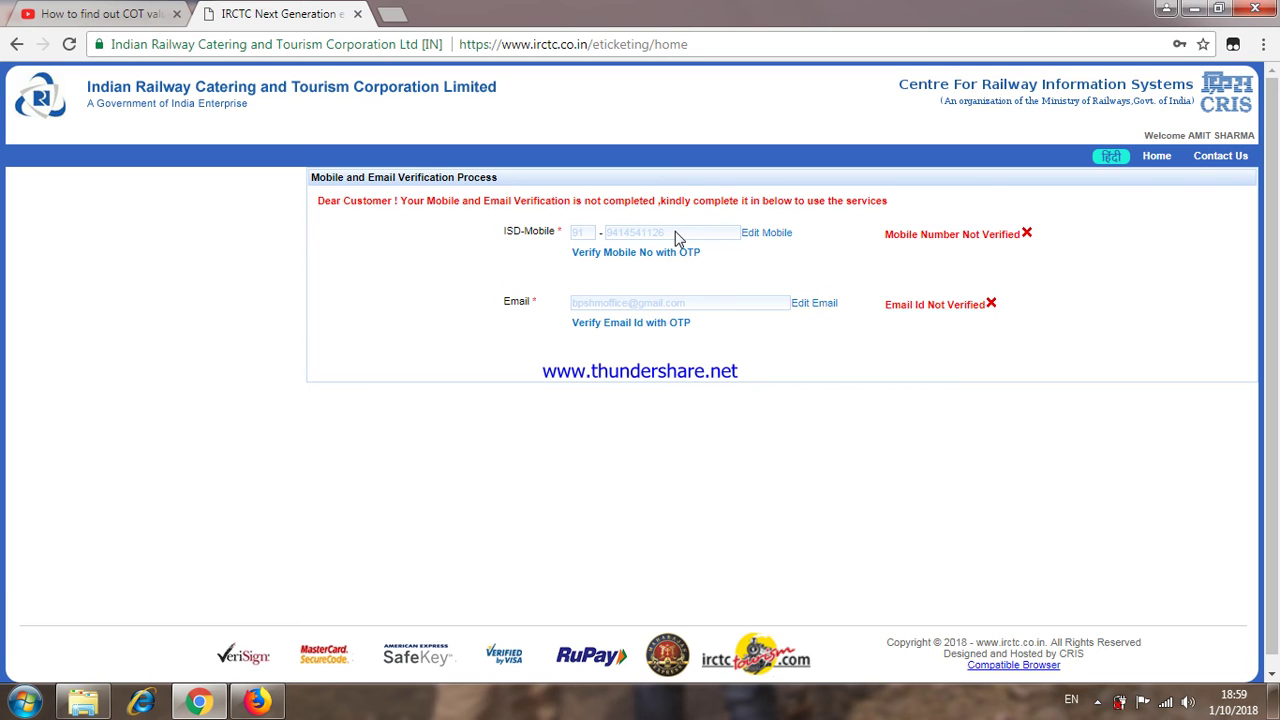
left_click(78, 17)
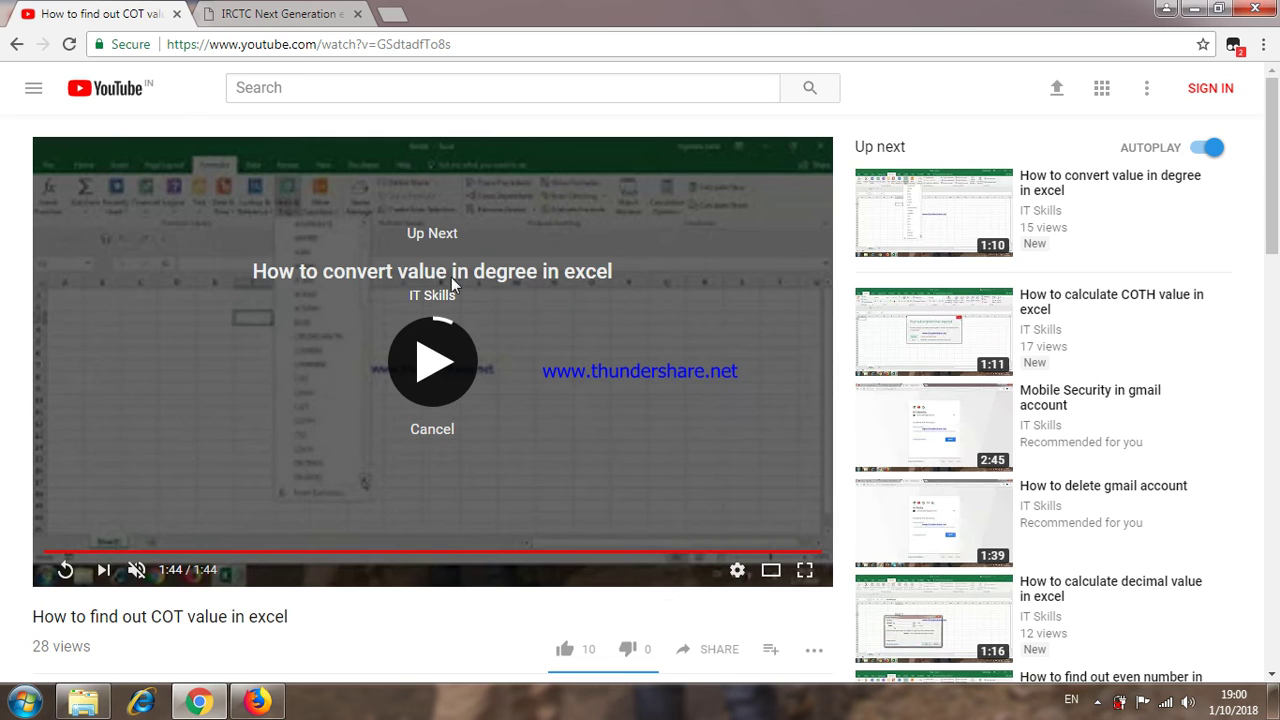
left_click(444, 370)
left_click(262, 703)
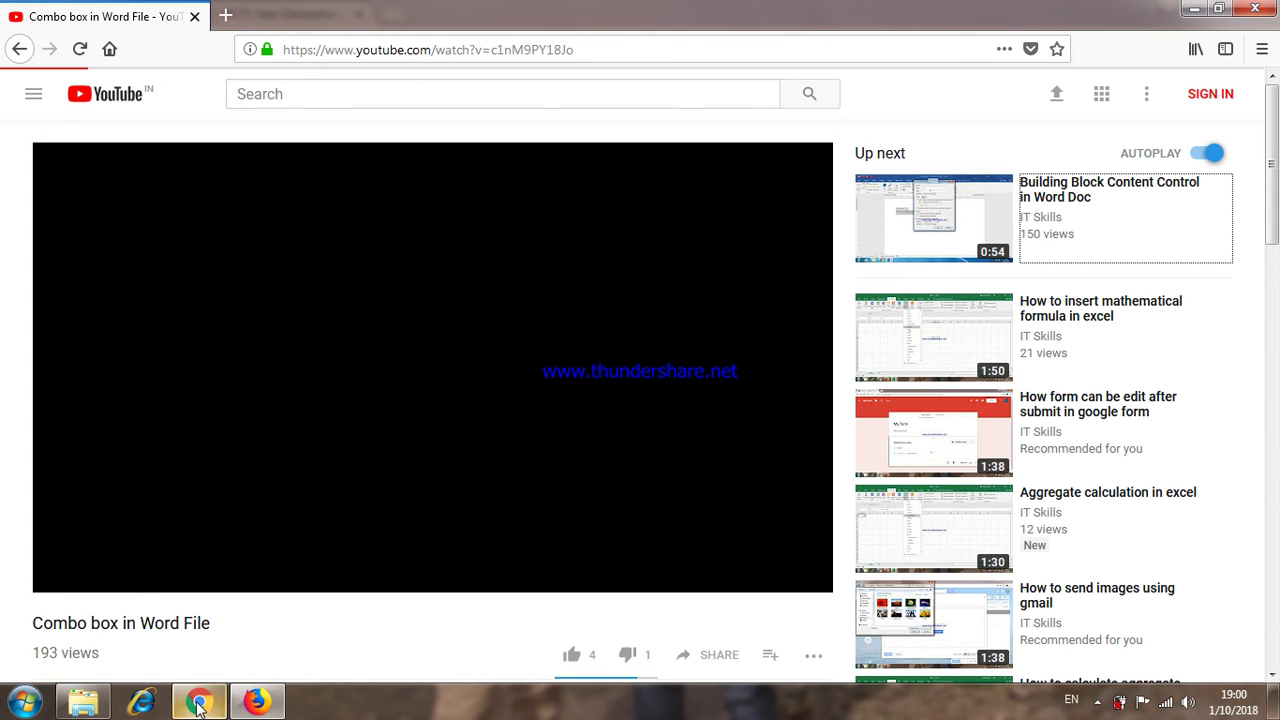
left_click(199, 703)
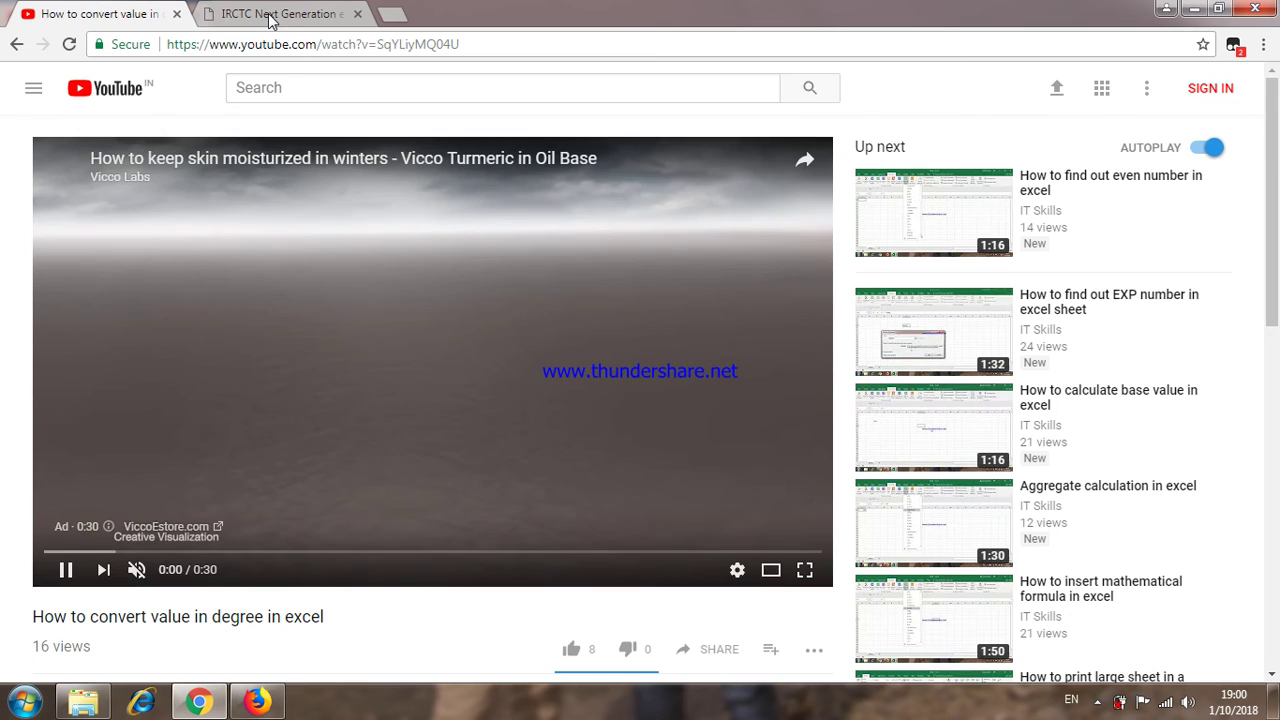
left_click(272, 14)
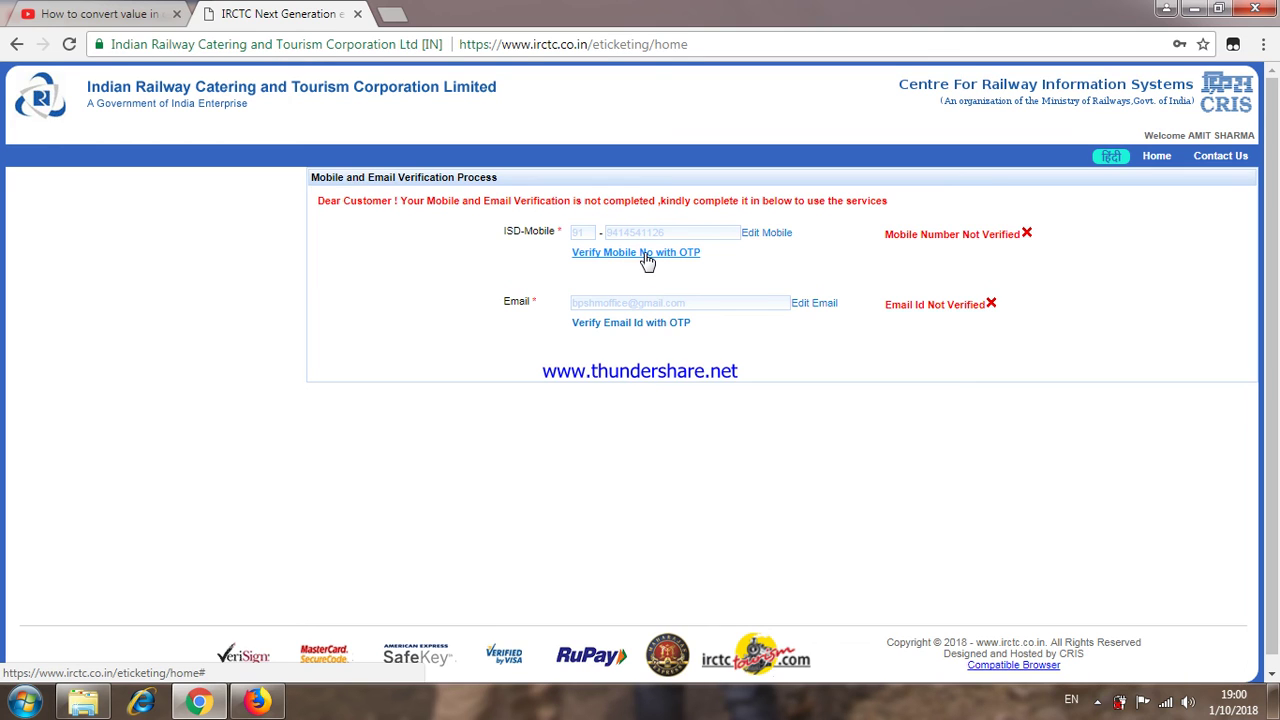
Step: Request a mobile verification OTP, acknowledge the sent alert, and focus the OTP entry box
left_click(645, 256)
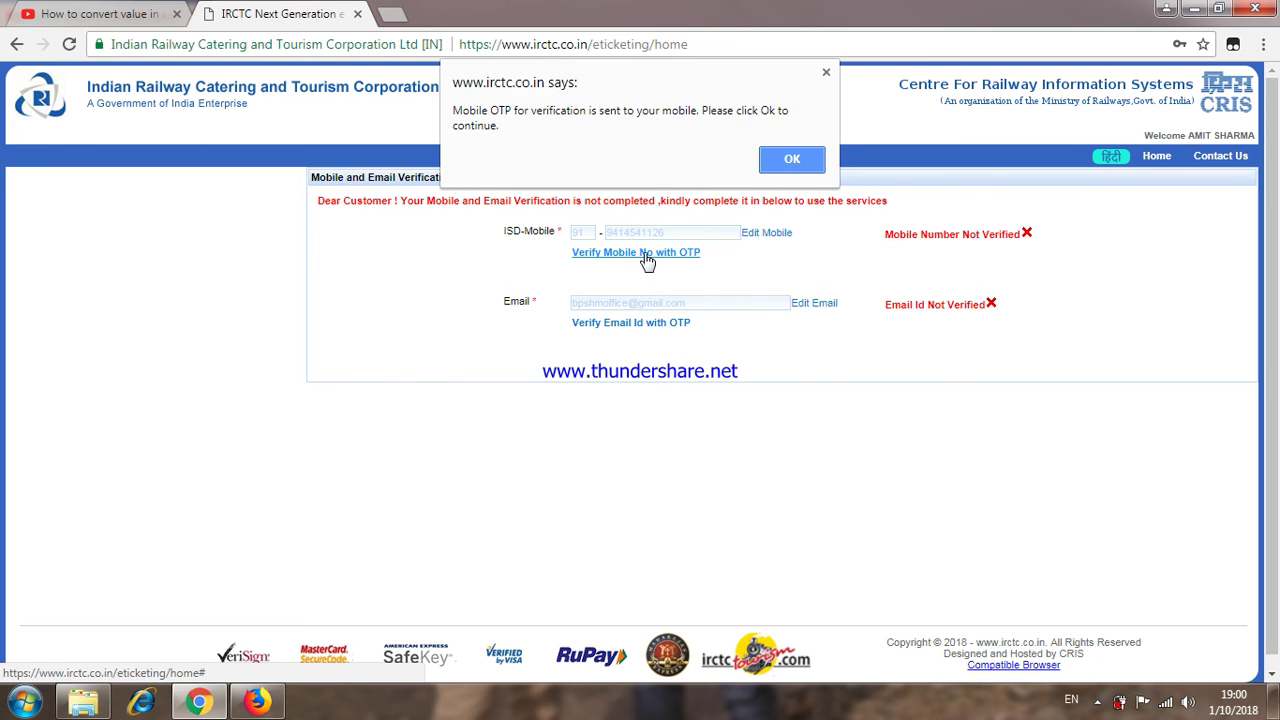
left_click(788, 161)
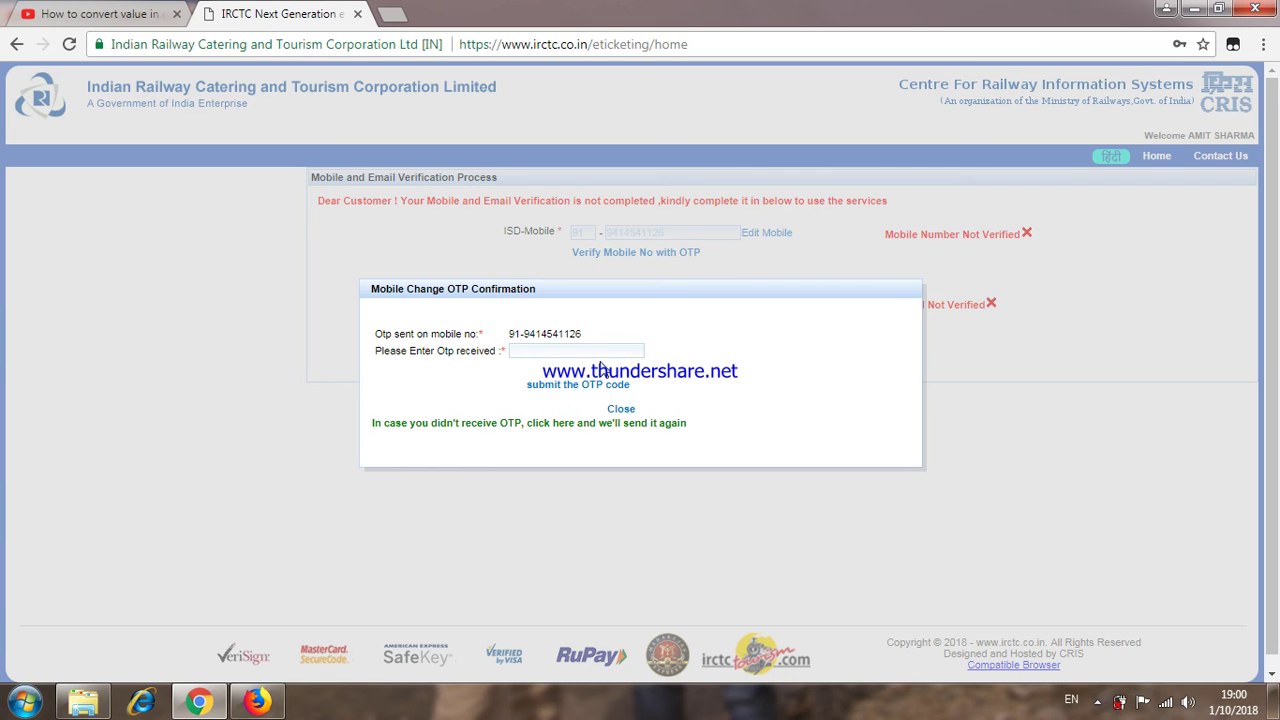
left_click(574, 351)
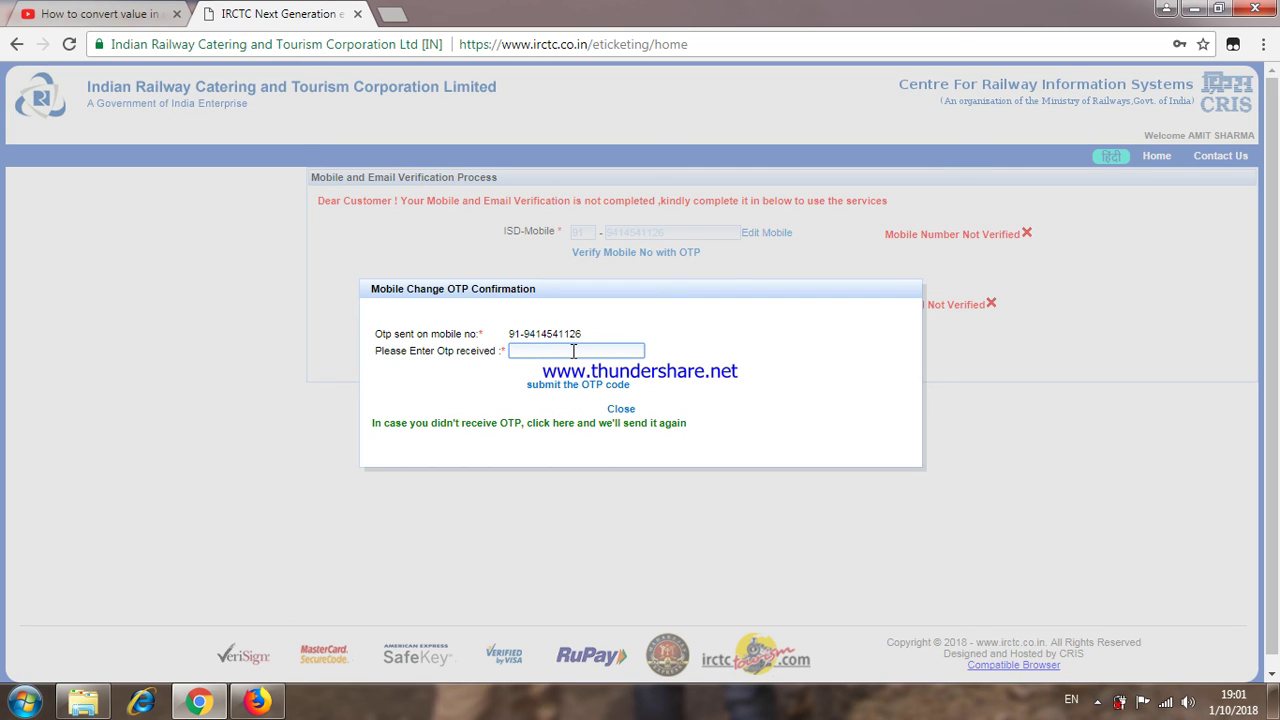